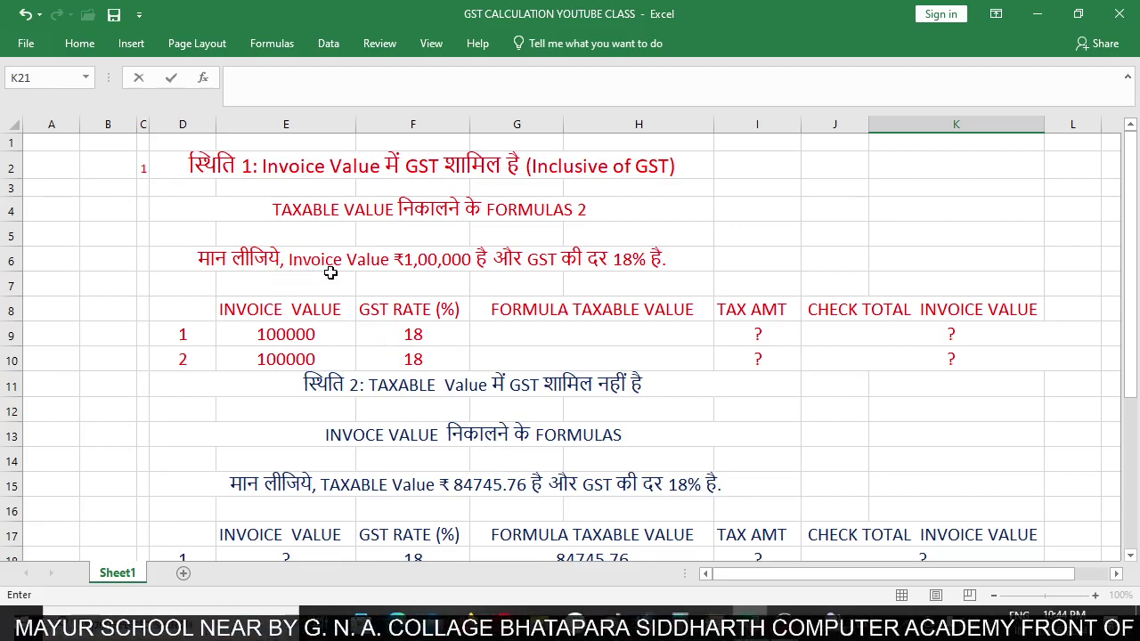
pyautogui.click(294, 327)
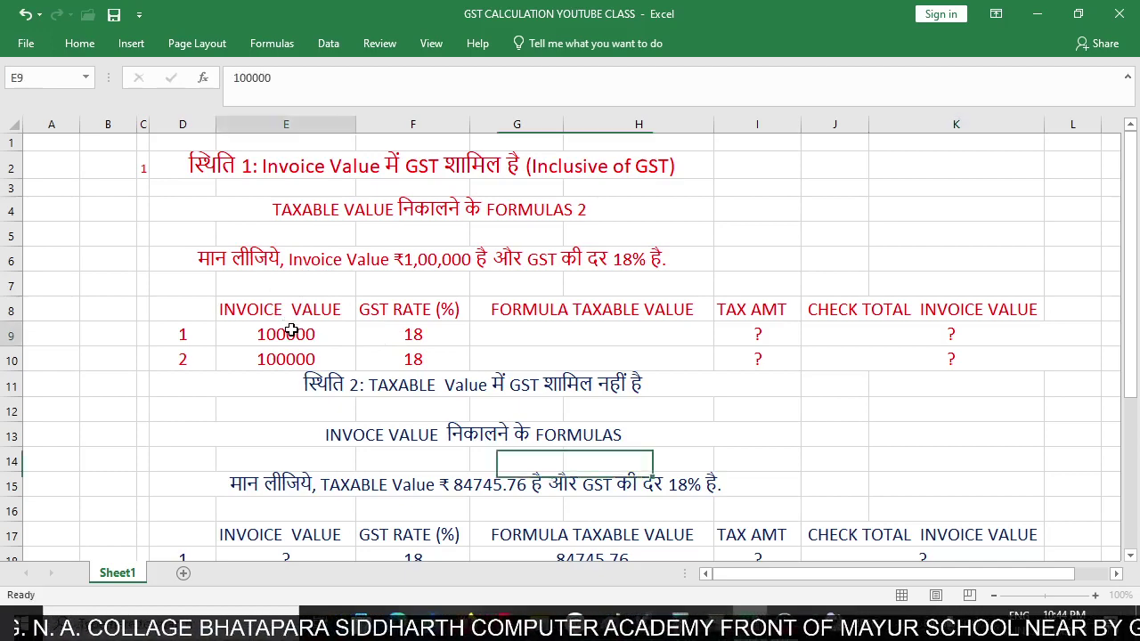
pyautogui.click(437, 328)
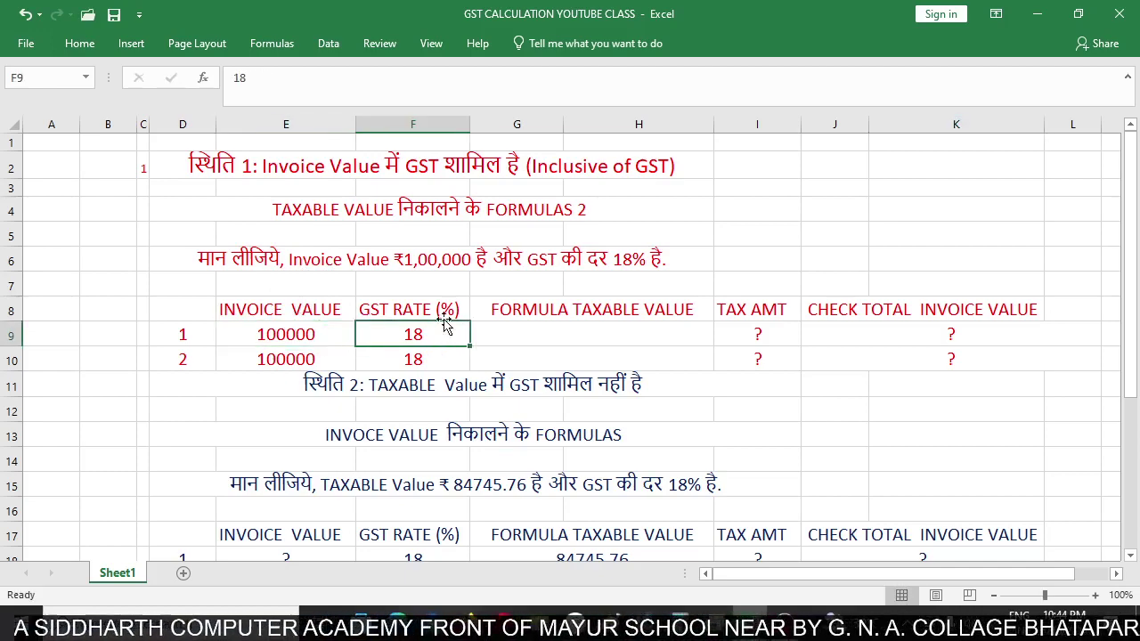
pyautogui.click(332, 338)
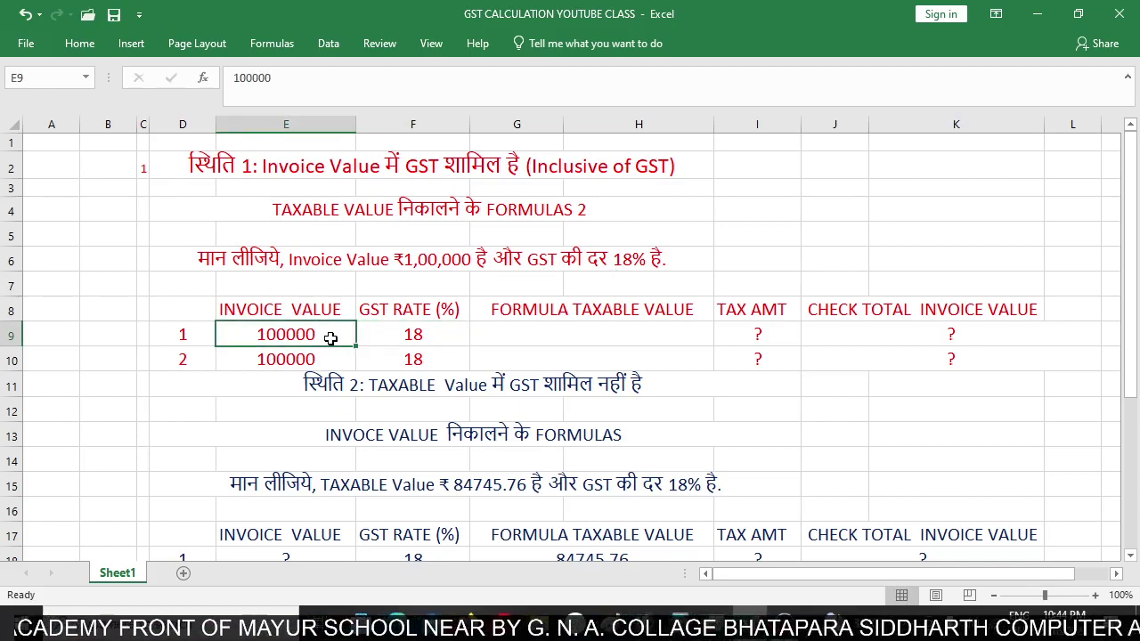
pyautogui.click(432, 338)
pyautogui.click(318, 335)
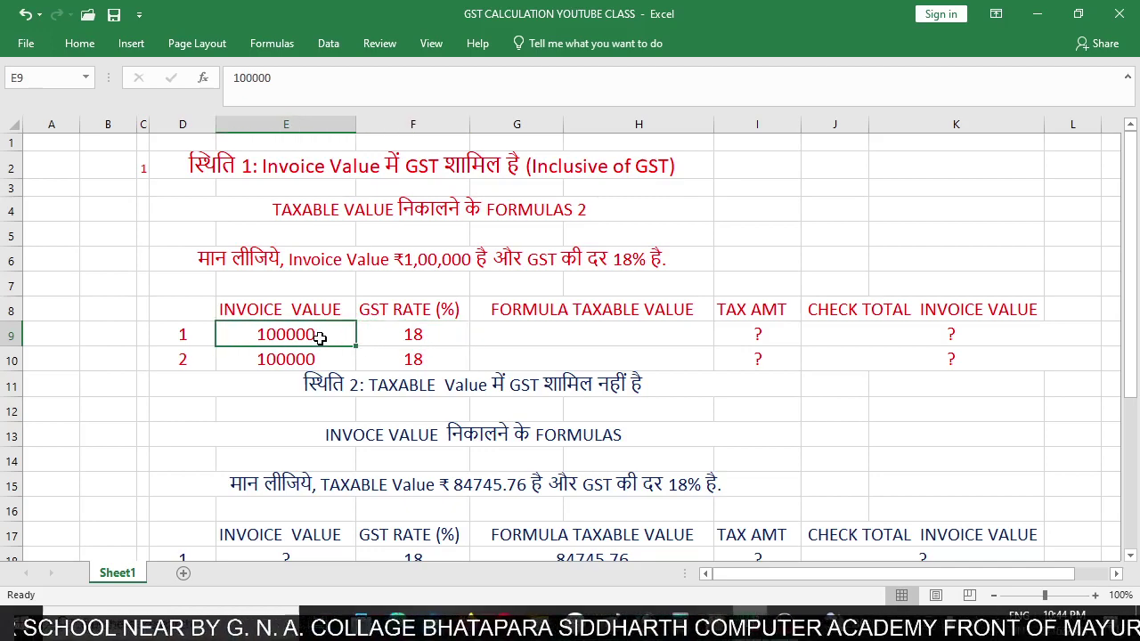
# - Calculate the first row's taxable value in G9 with the formula =E9*100/118
pyautogui.click(513, 332)
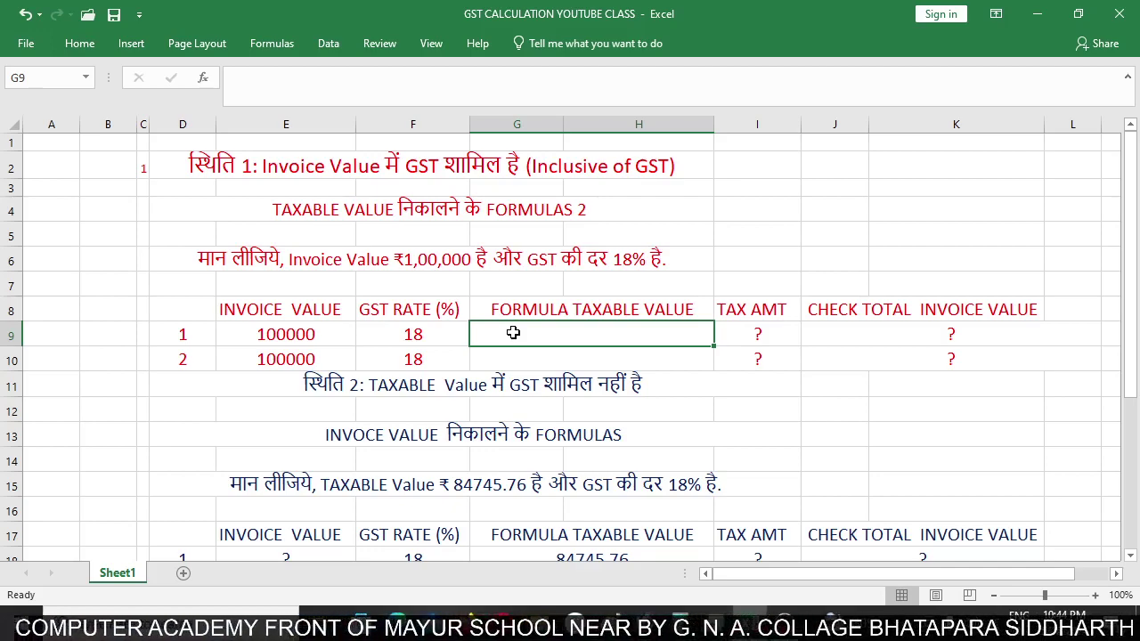
pyautogui.doubleClick(513, 332)
pyautogui.write('=')
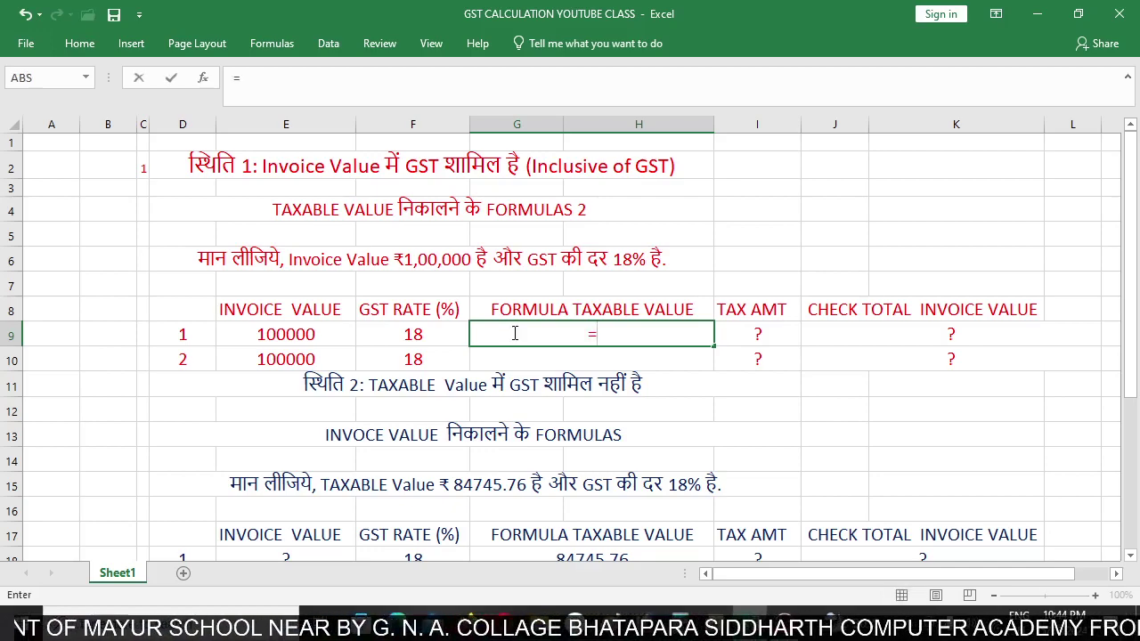
pyautogui.click(313, 334)
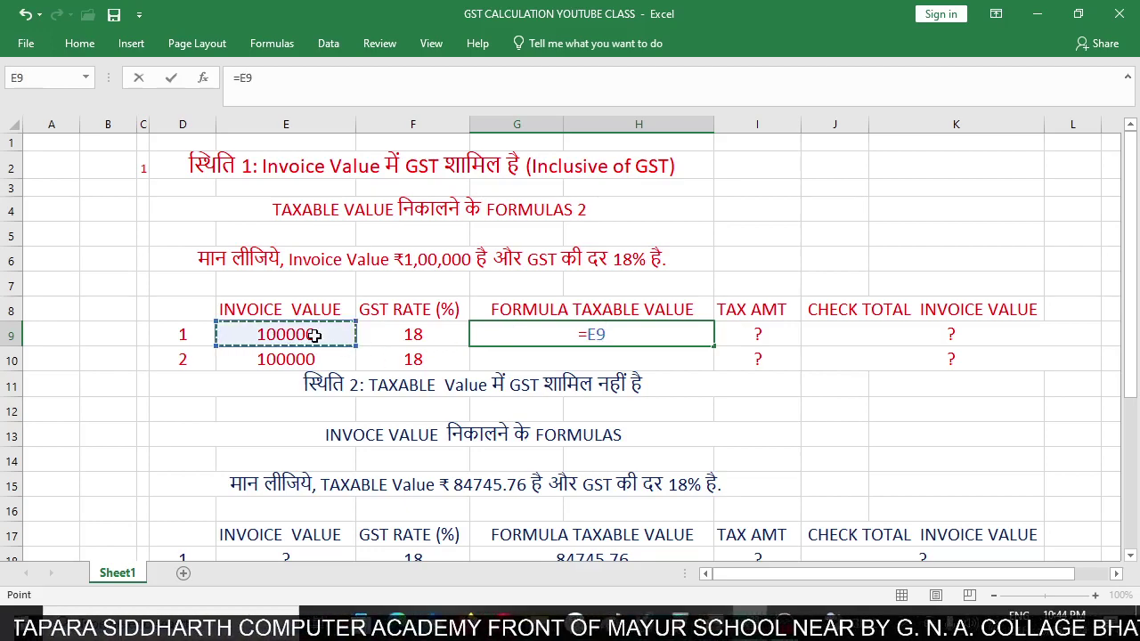
pyautogui.write('*')
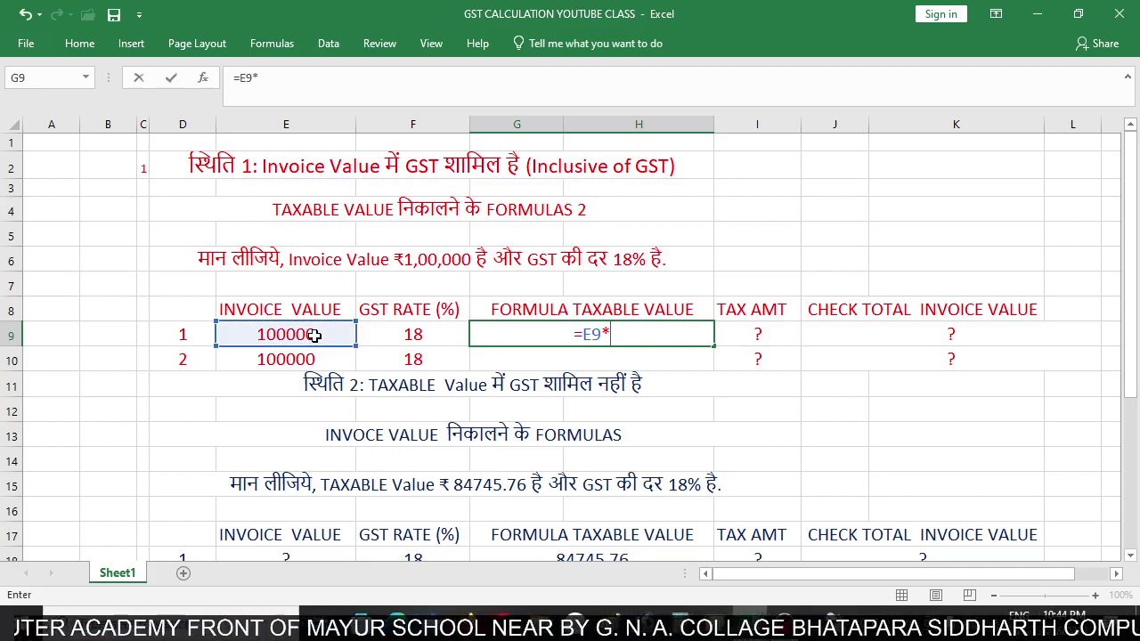
pyautogui.write('10')
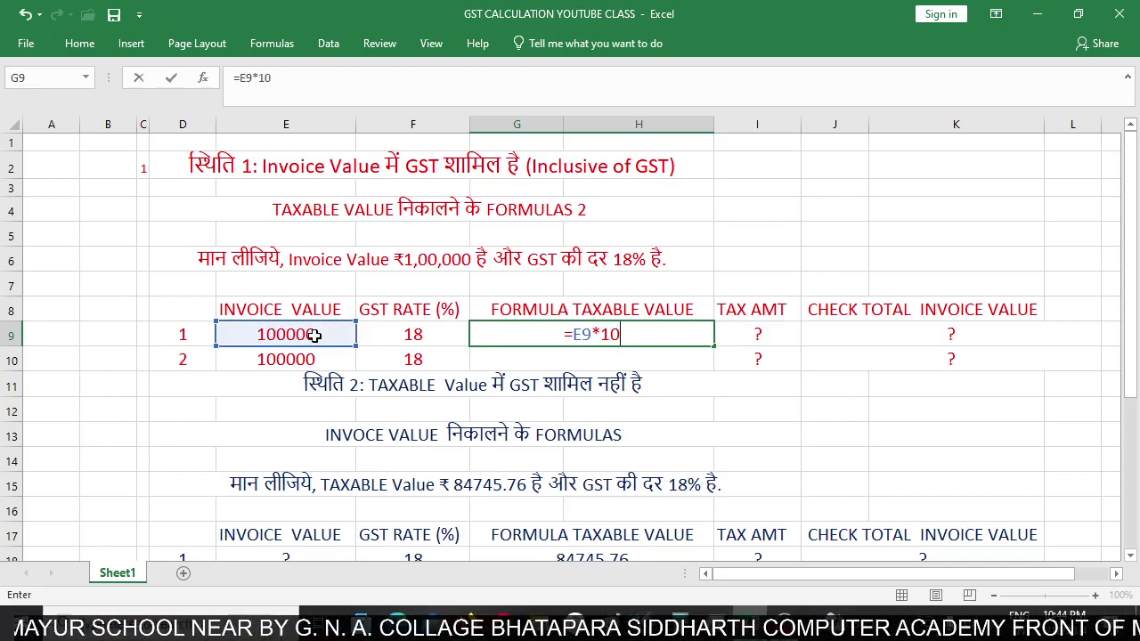
pyautogui.write('0/')
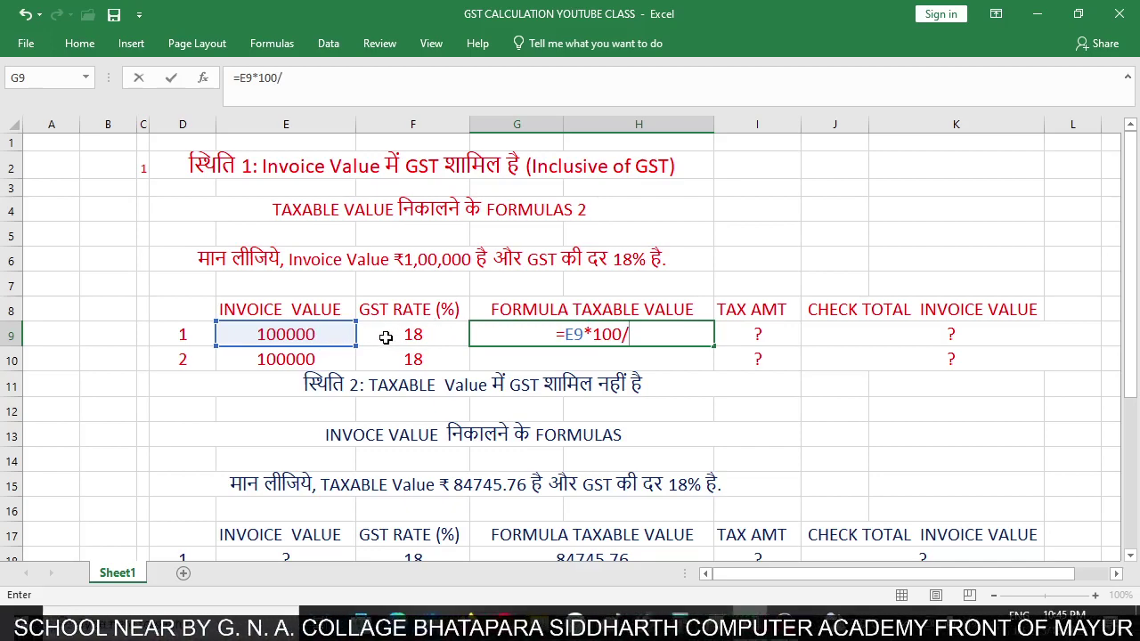
pyautogui.write('118')
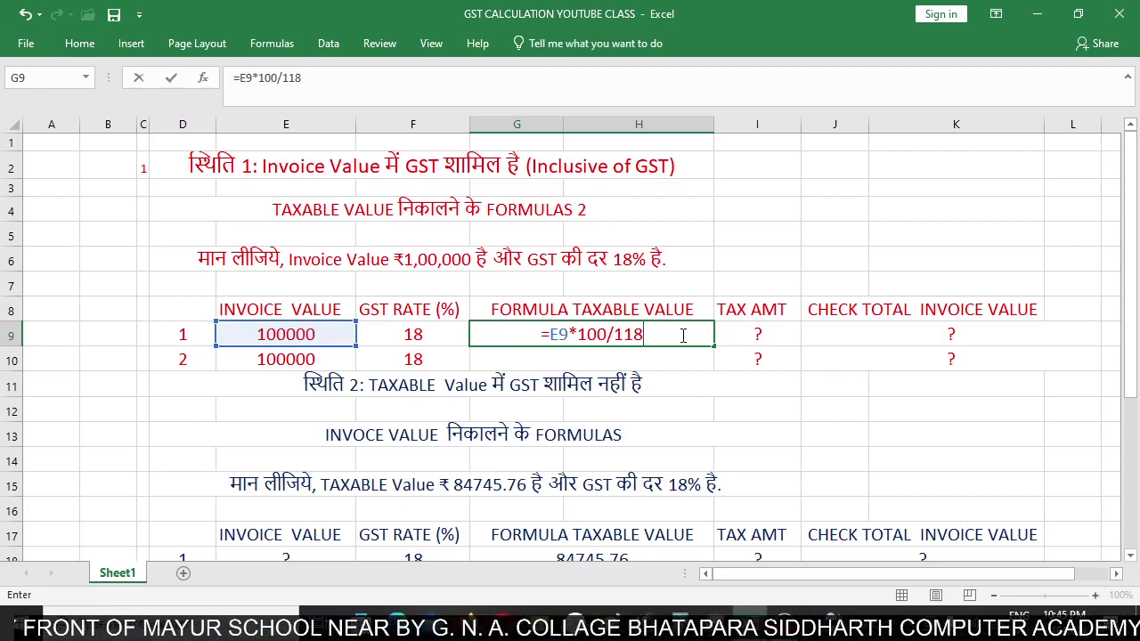
pyautogui.press('Return')
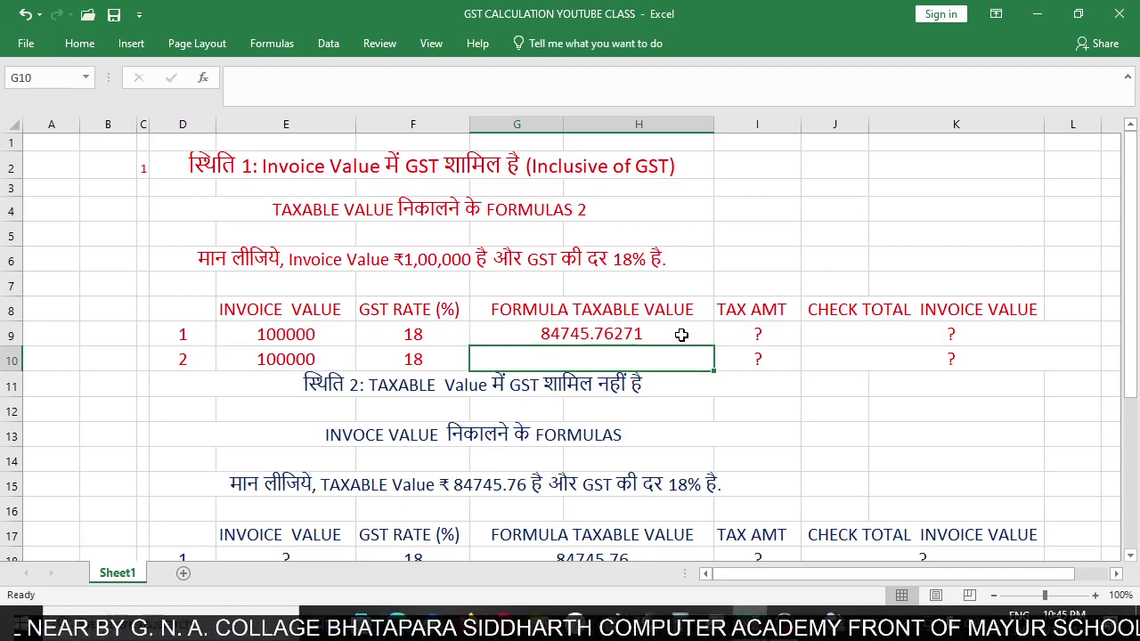
pyautogui.click(682, 335)
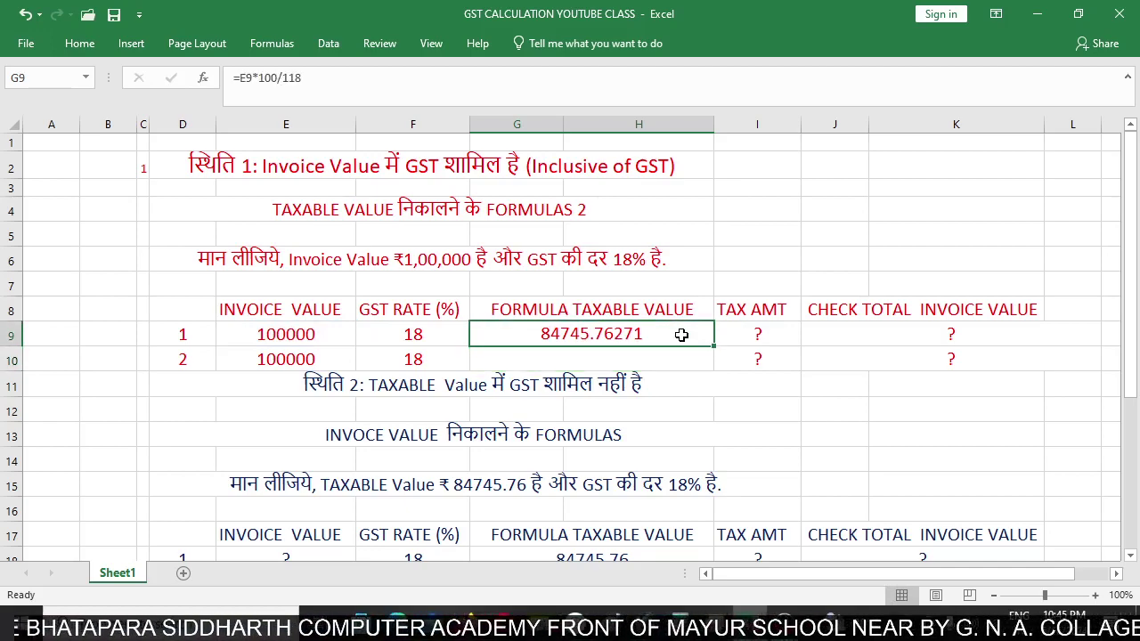
pyautogui.click(737, 334)
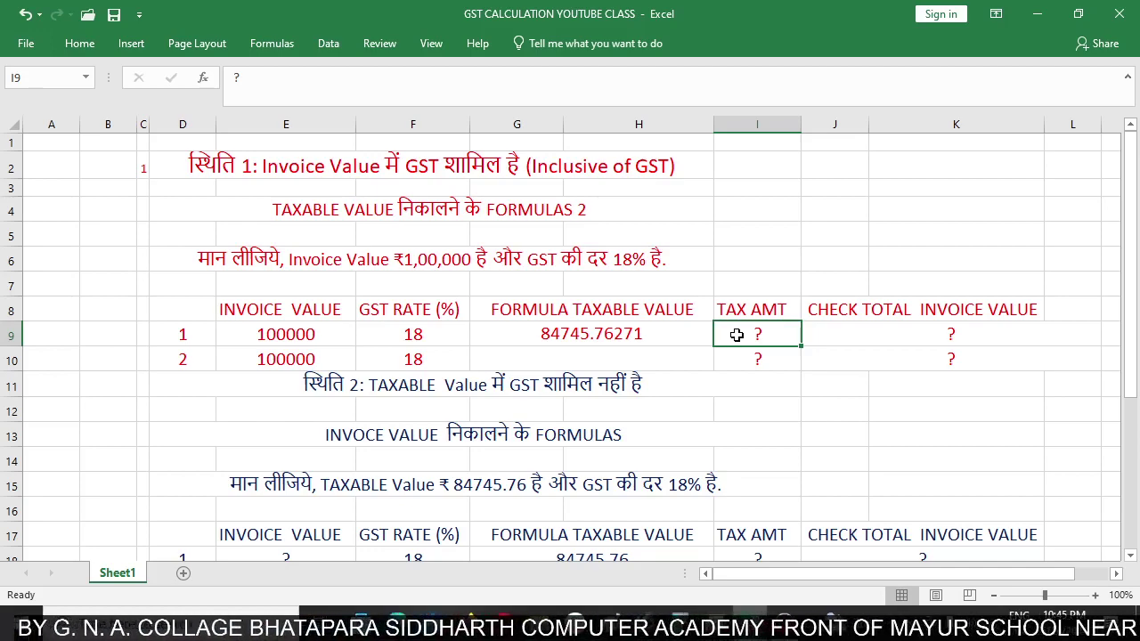
pyautogui.click(280, 333)
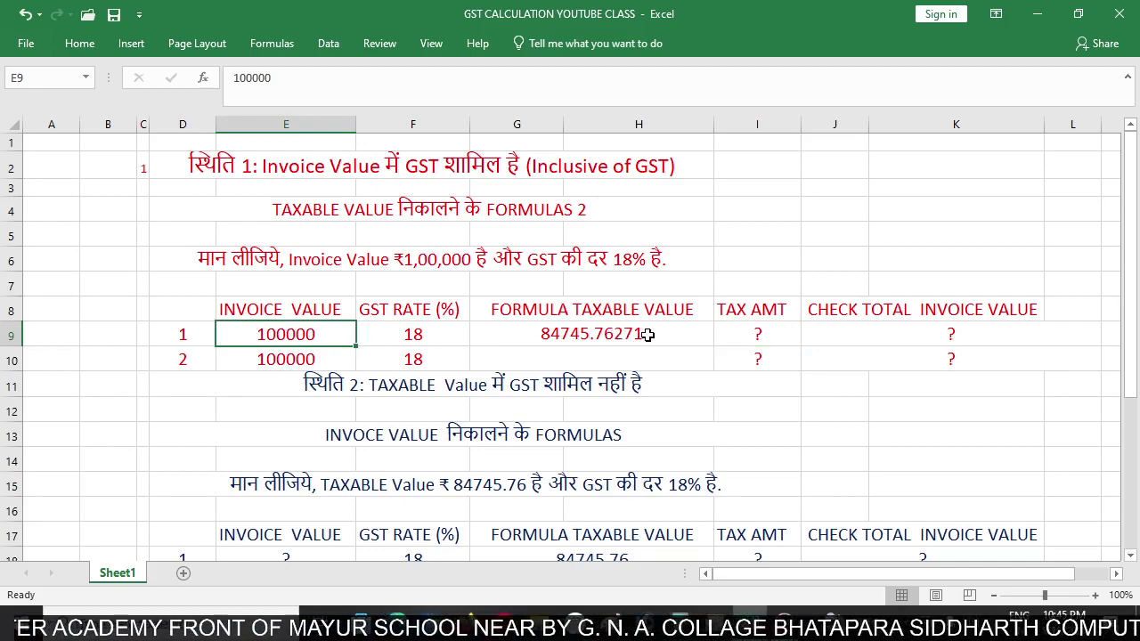
pyautogui.click(427, 341)
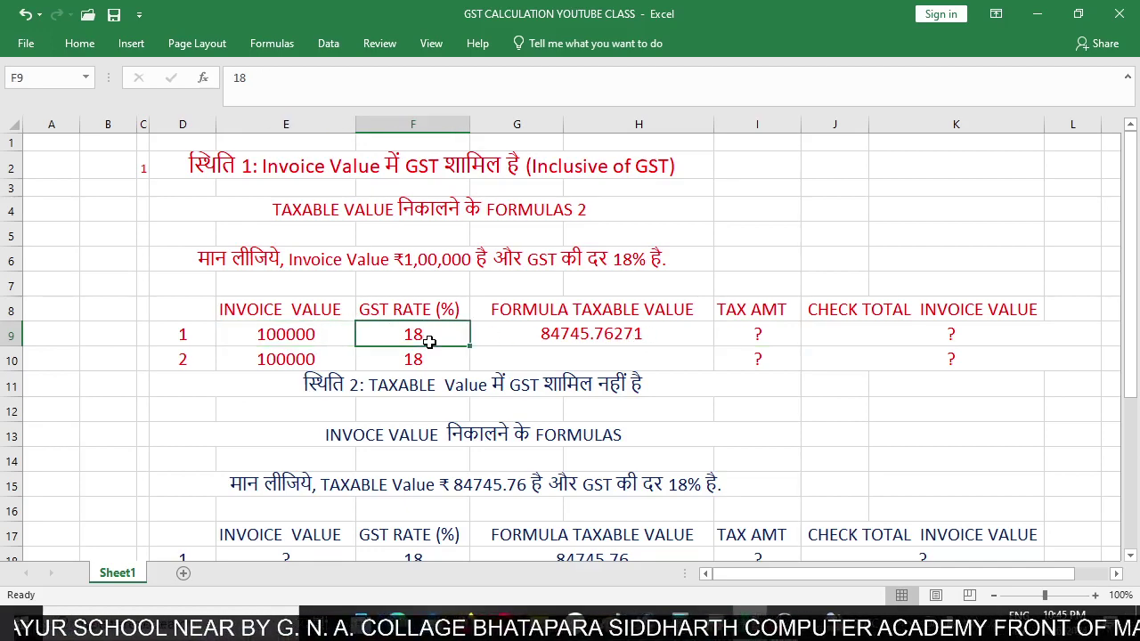
# - Calculate the first row's tax amount in I9 with the formula =G9*F9%
pyautogui.click(742, 327)
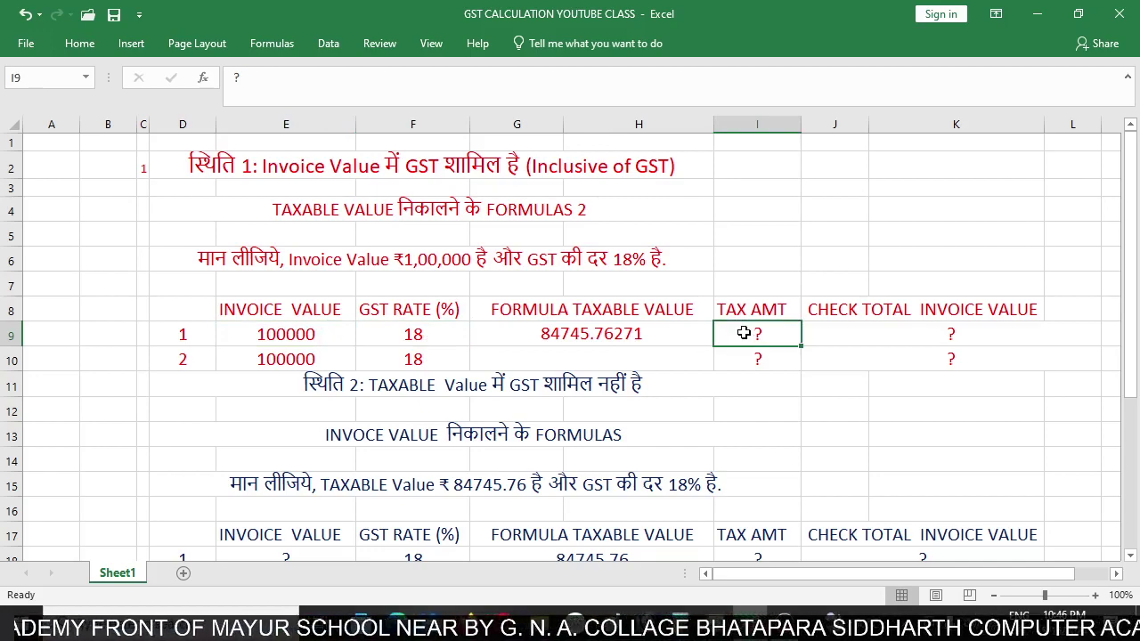
pyautogui.write('=')
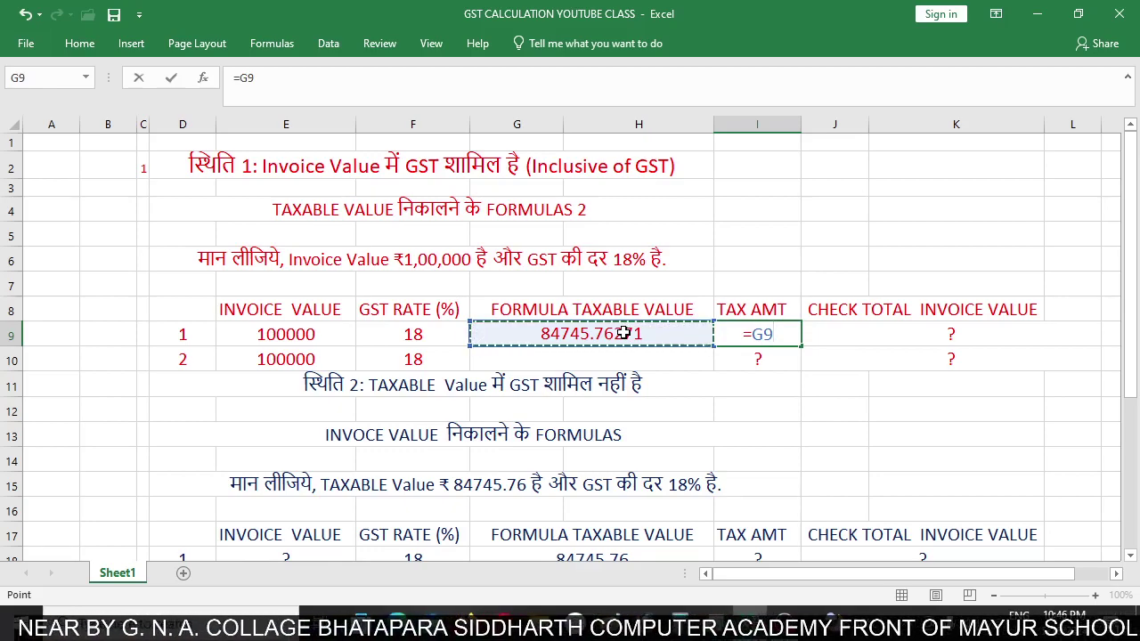
pyautogui.write('*')
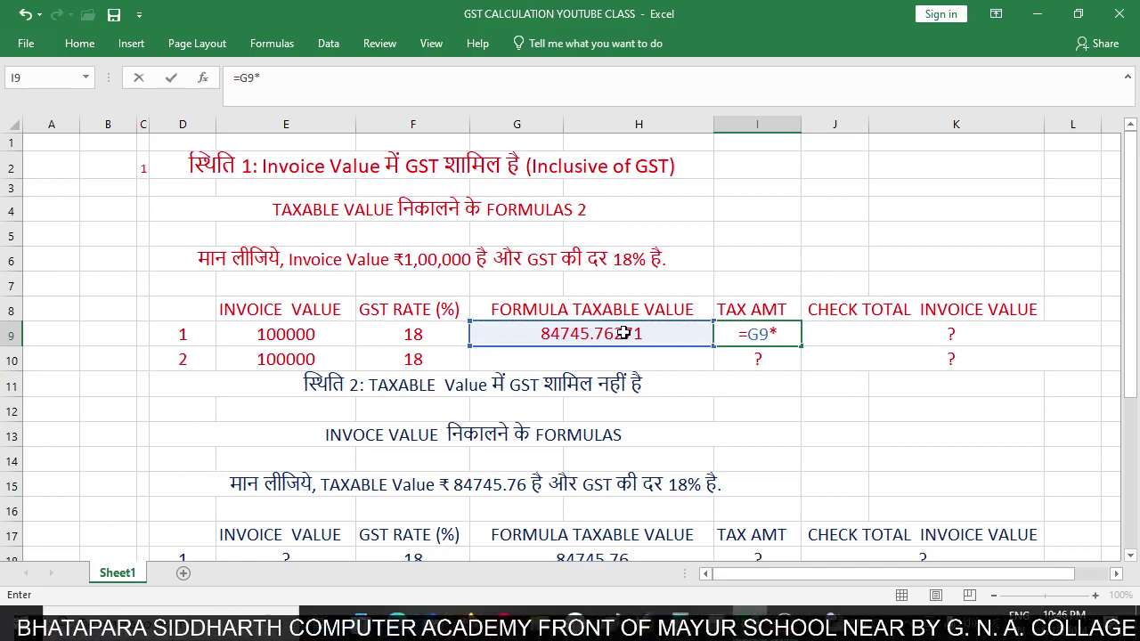
pyautogui.click(401, 335)
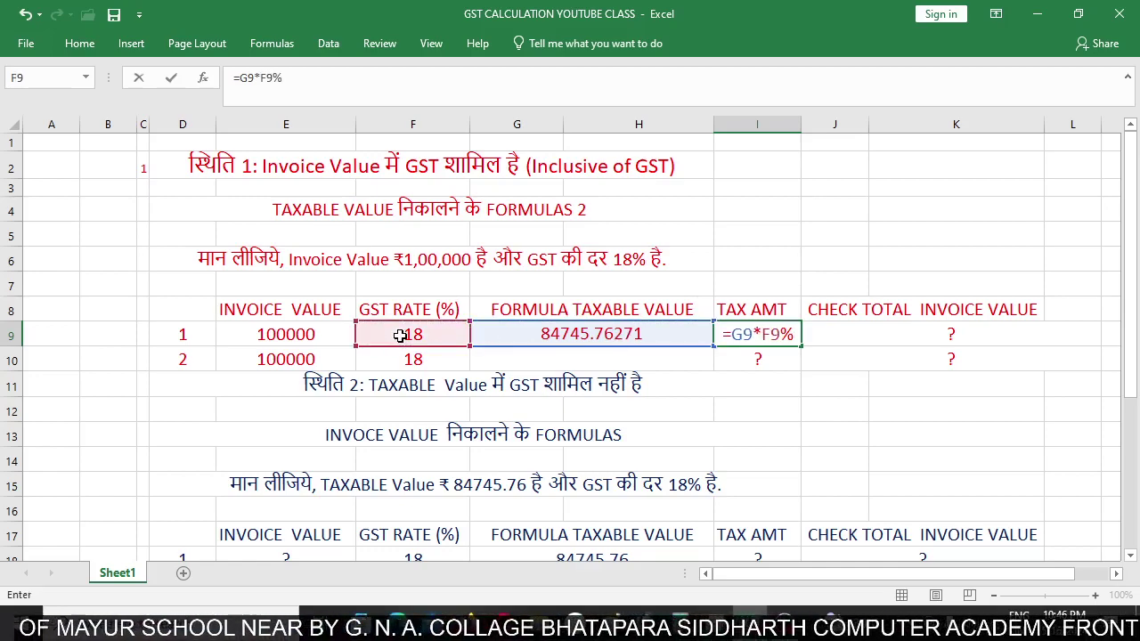
pyautogui.press('Return')
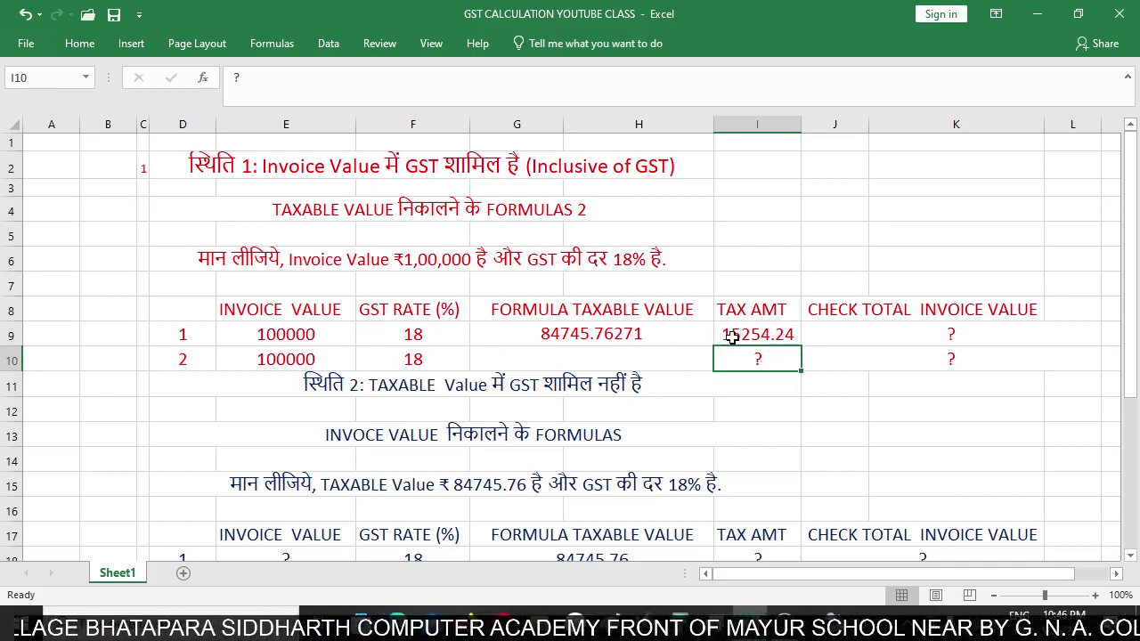
# - Add the first row's taxable value and tax amount in the check total cell J9 with the formula =G9+I9
pyautogui.click(833, 337)
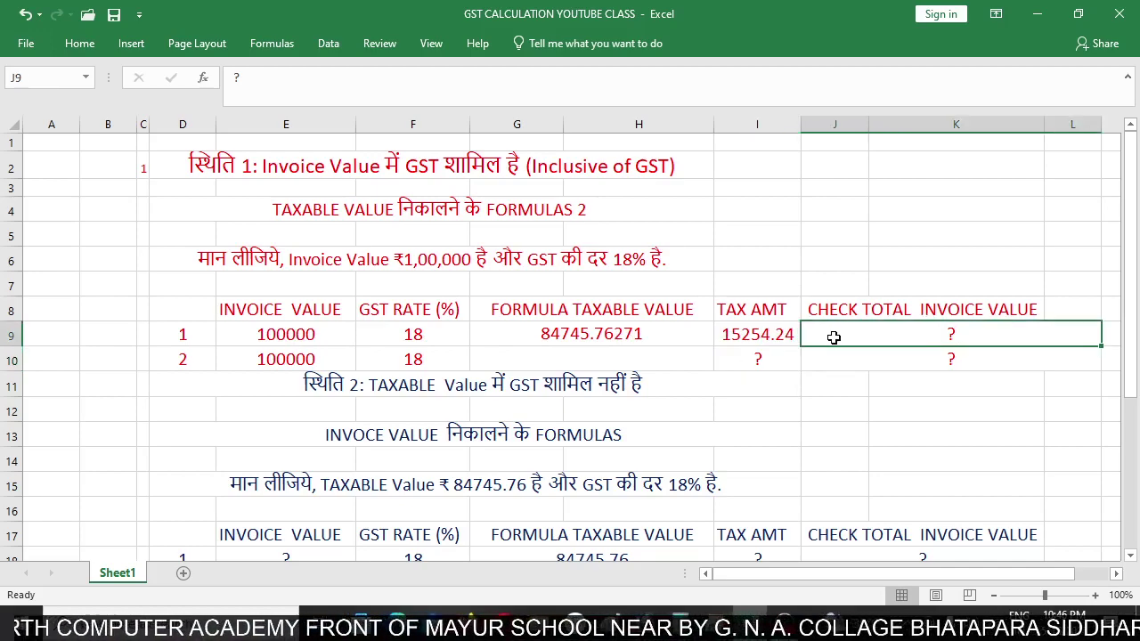
pyautogui.write('=')
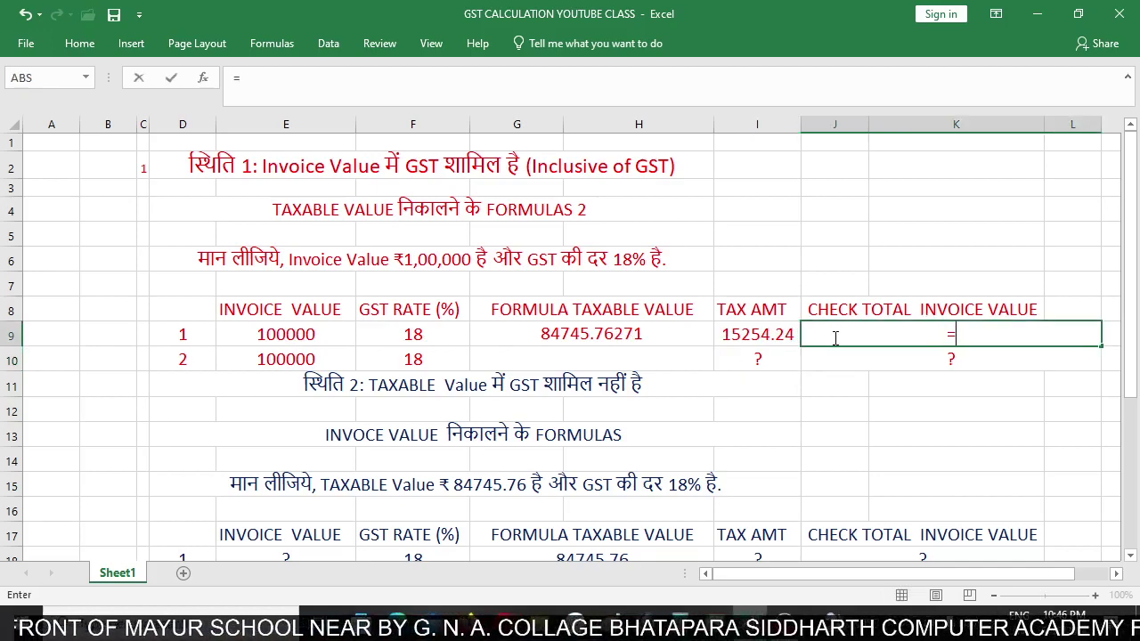
pyautogui.click(638, 333)
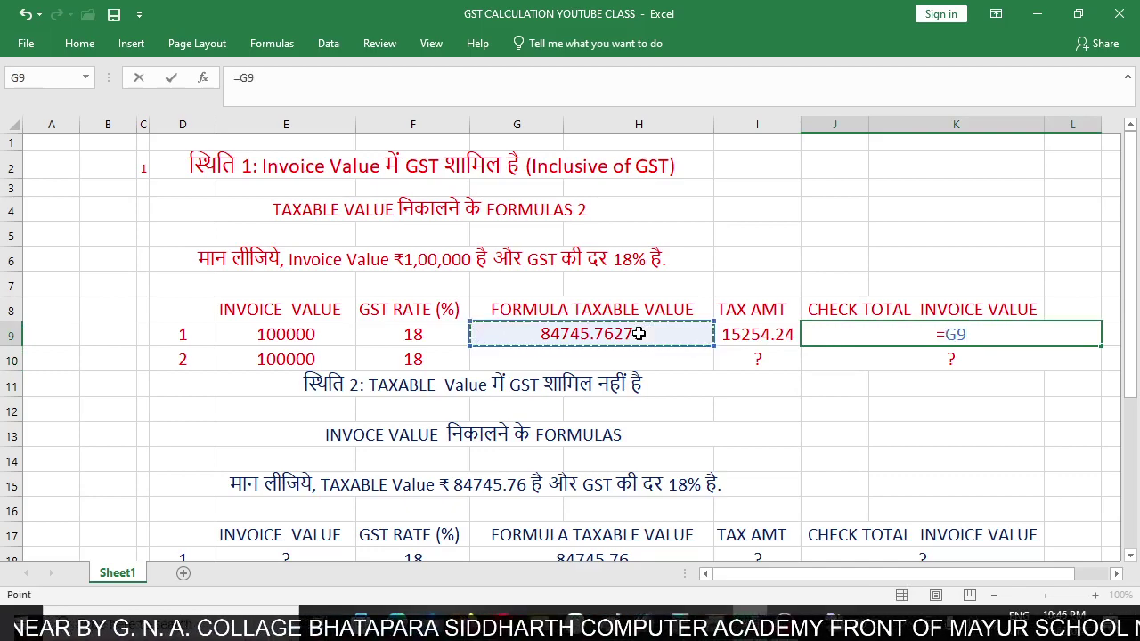
pyautogui.write('+')
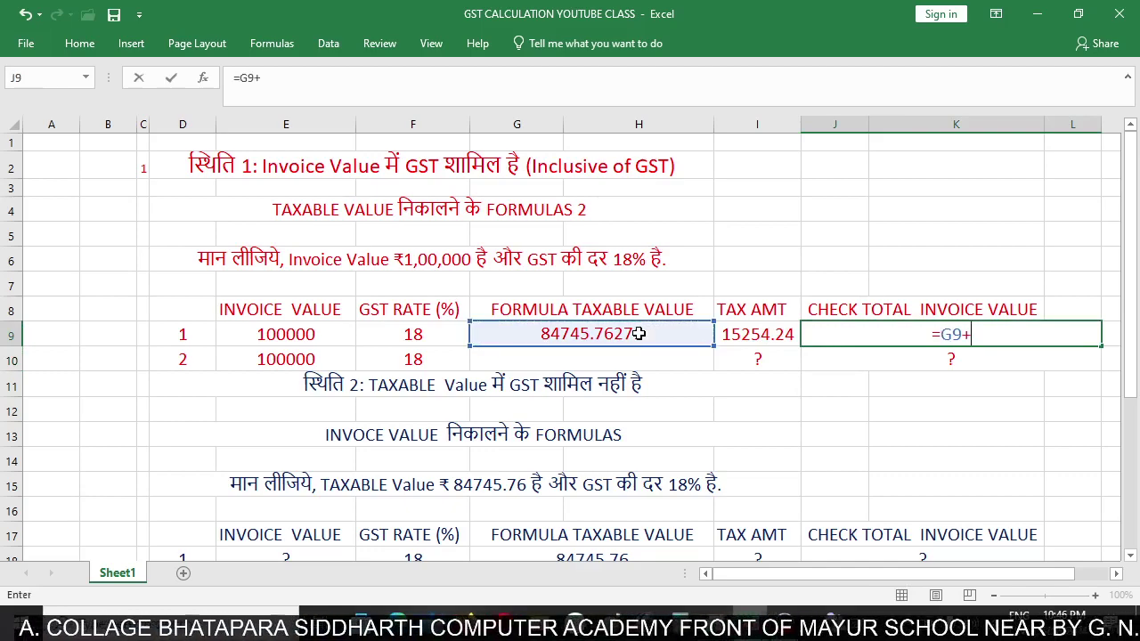
pyautogui.click(764, 336)
pyautogui.press('Return')
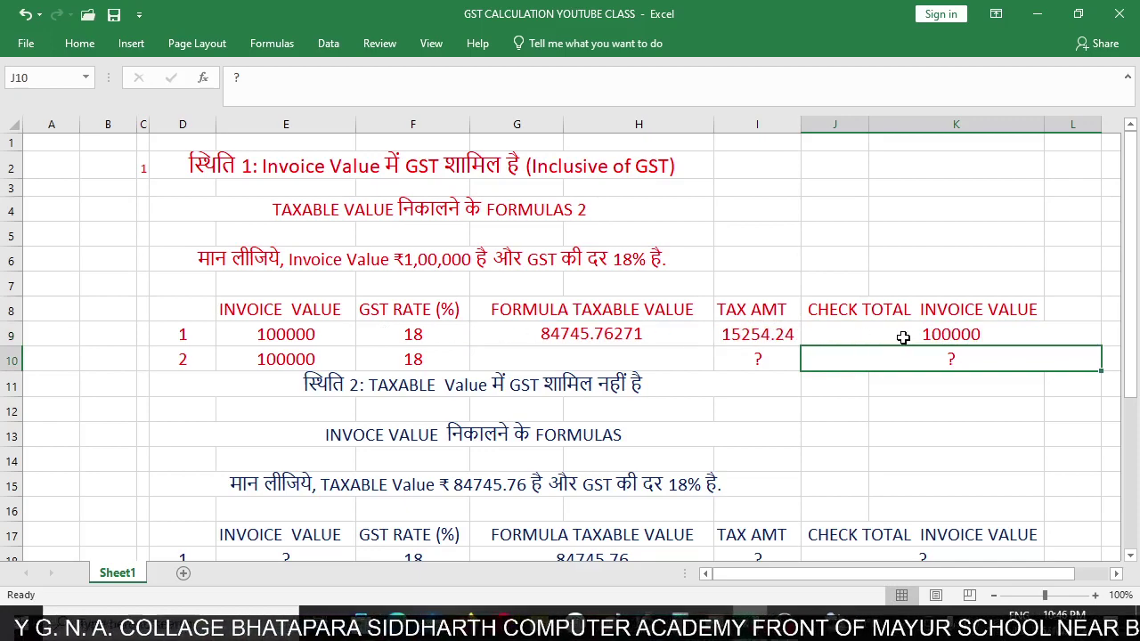
pyautogui.click(357, 337)
pyautogui.click(354, 336)
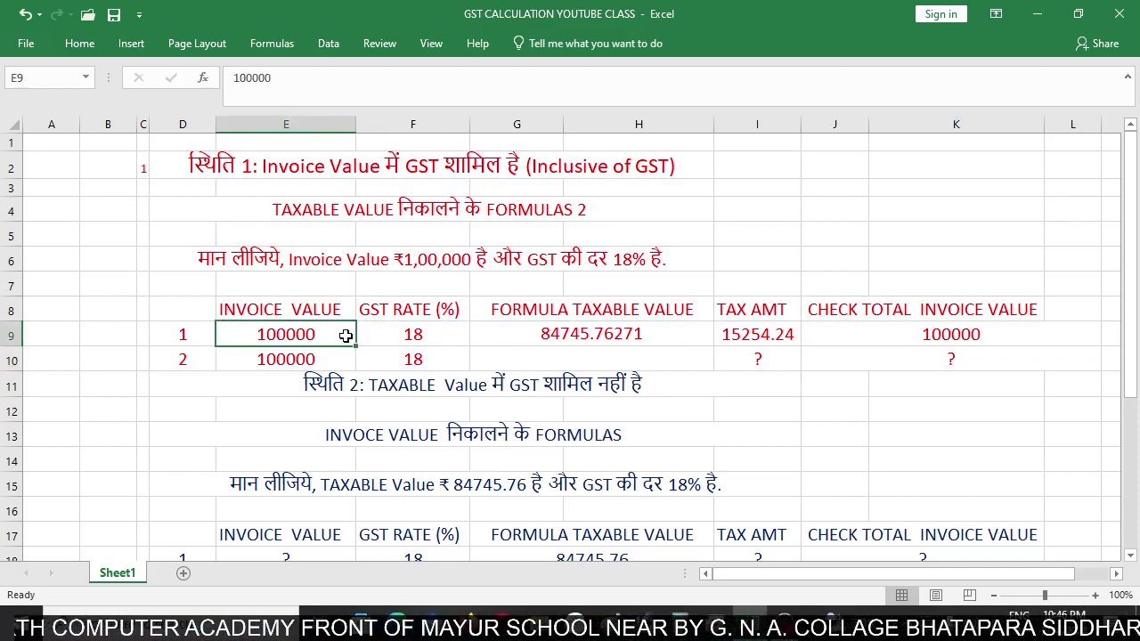
pyautogui.click(892, 336)
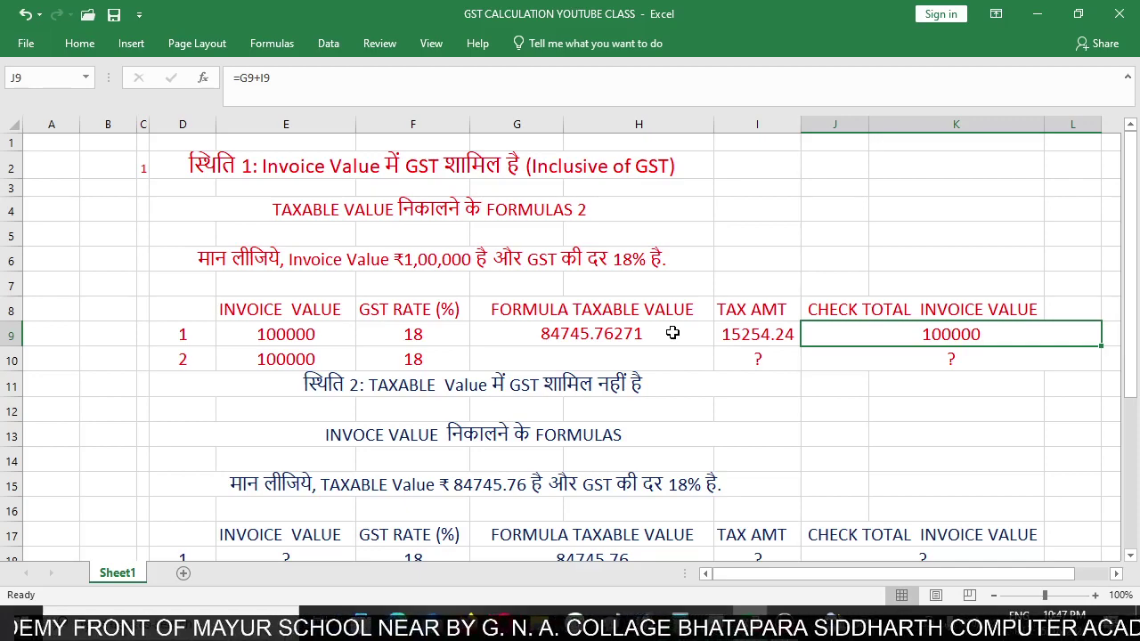
# - Calculate the second row's taxable value in G10 with the formula =E10/1.18
pyautogui.click(595, 365)
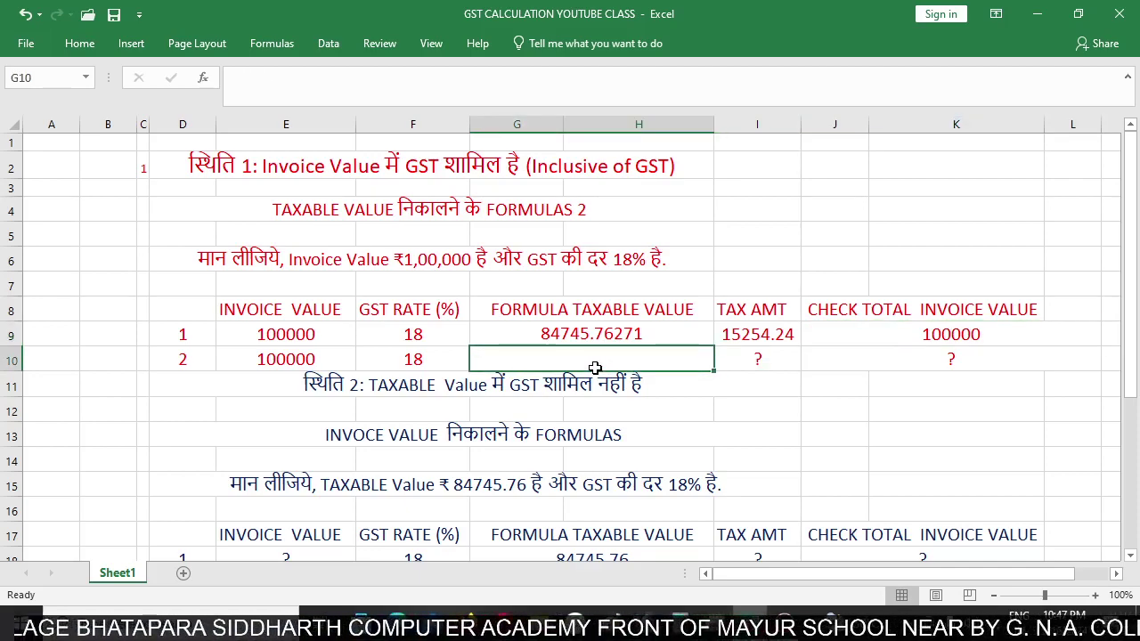
pyautogui.write('=')
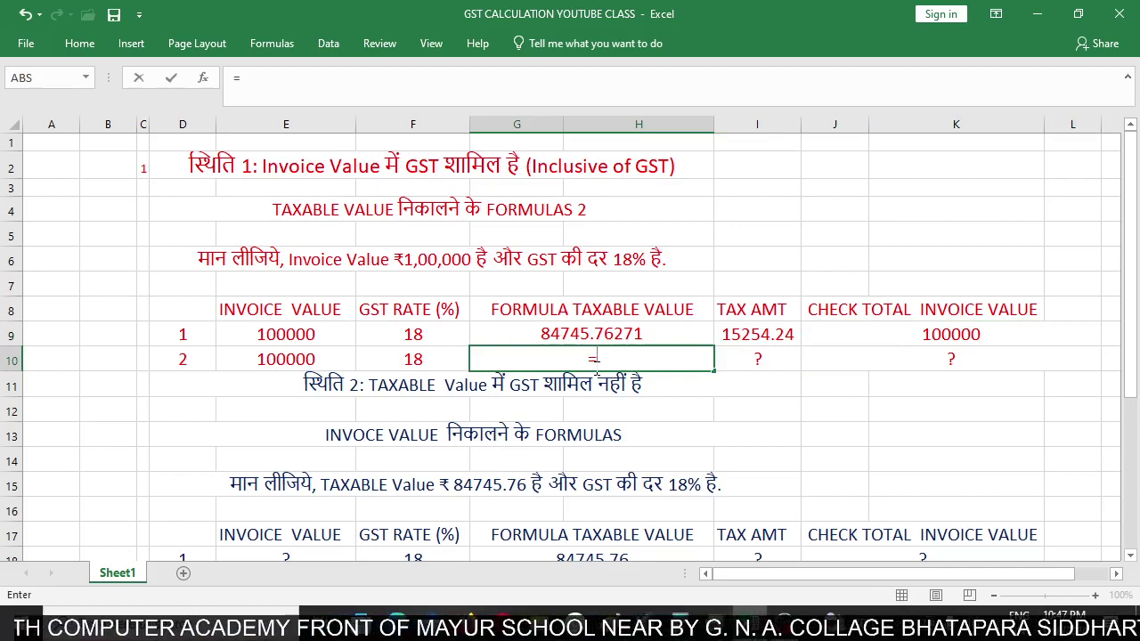
pyautogui.click(322, 359)
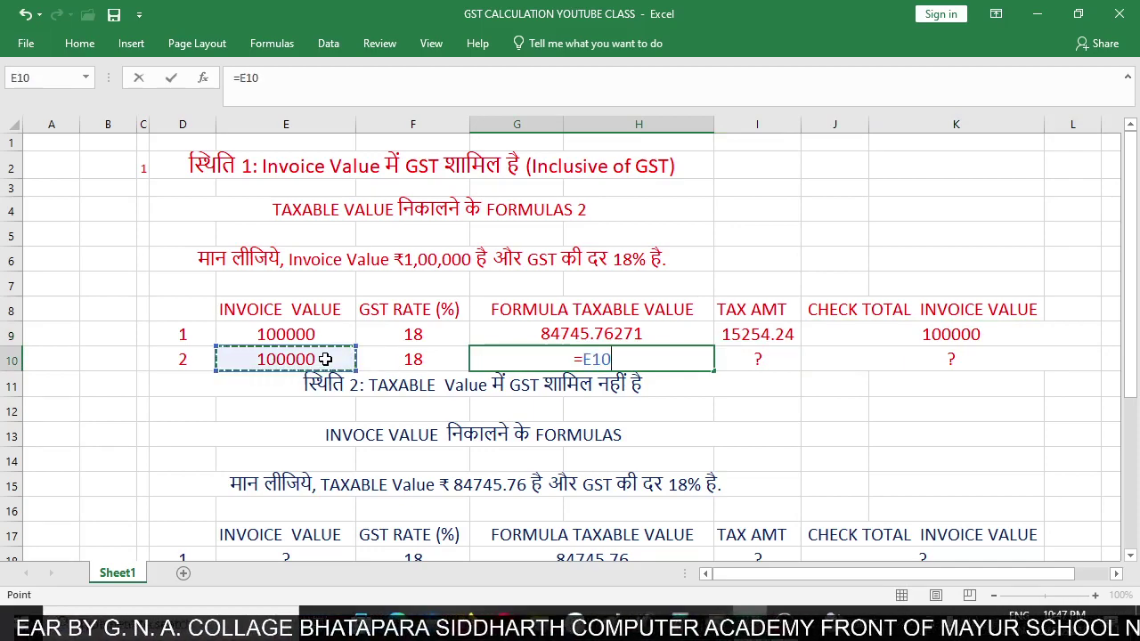
pyautogui.write('/')
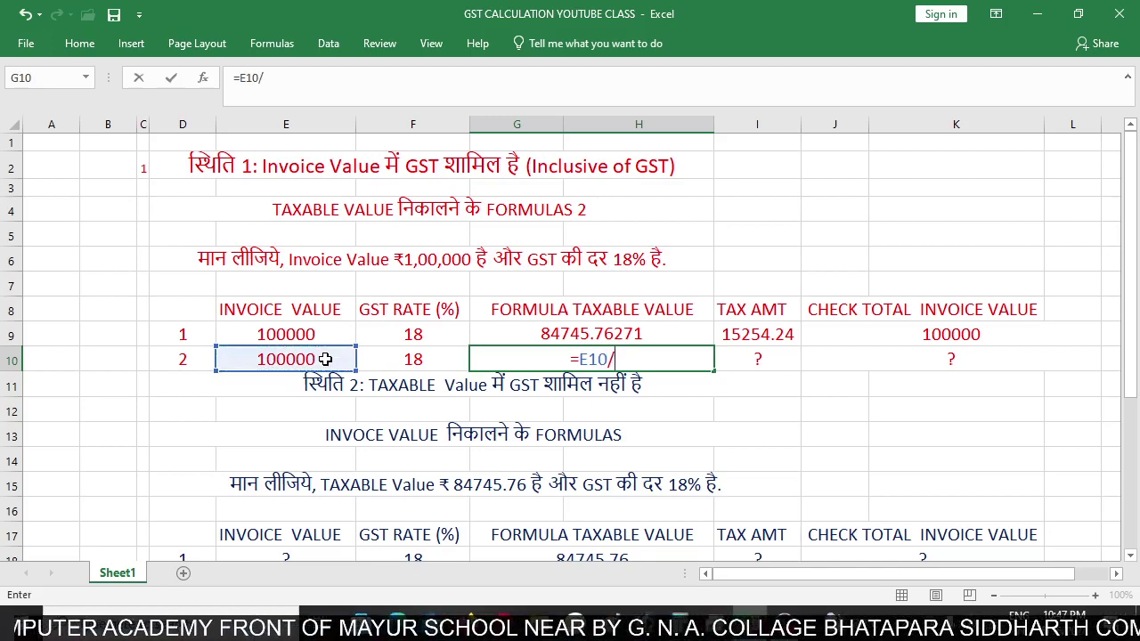
pyautogui.write('1.1')
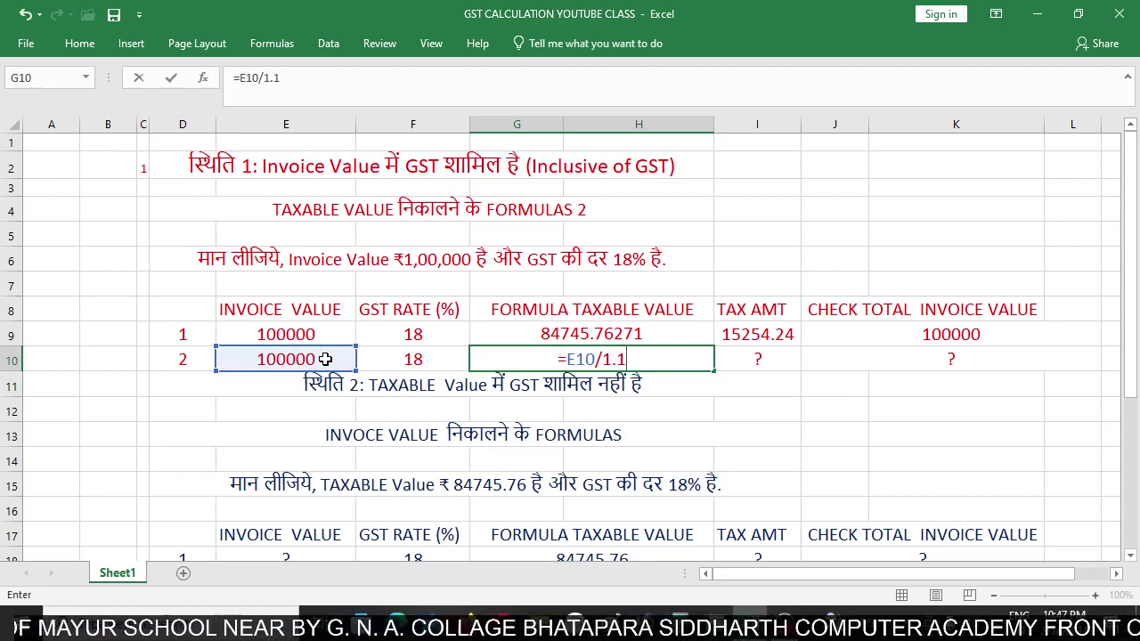
pyautogui.write('8')
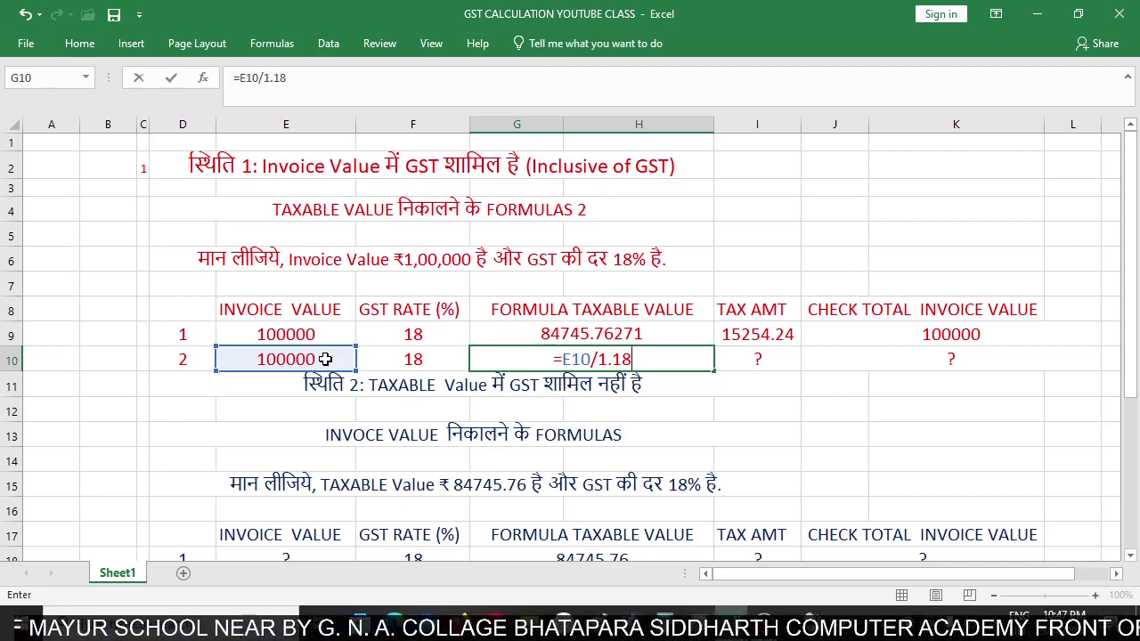
pyautogui.press('Return')
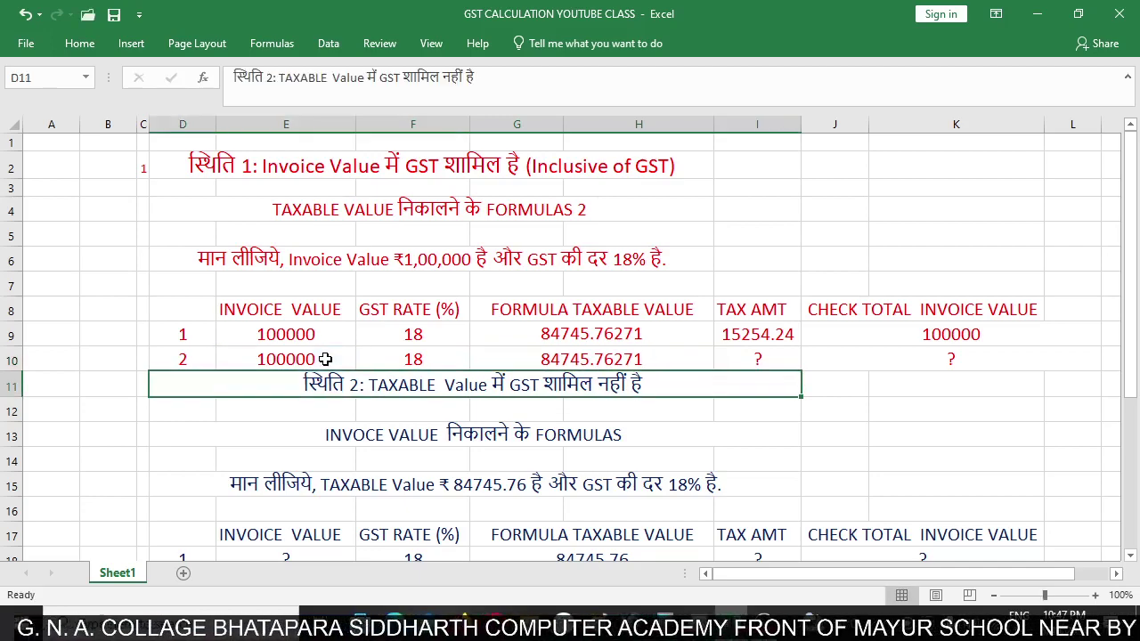
# - Calculate the second row's tax amount in I10 with the formula =G10*F10%
pyautogui.click(752, 358)
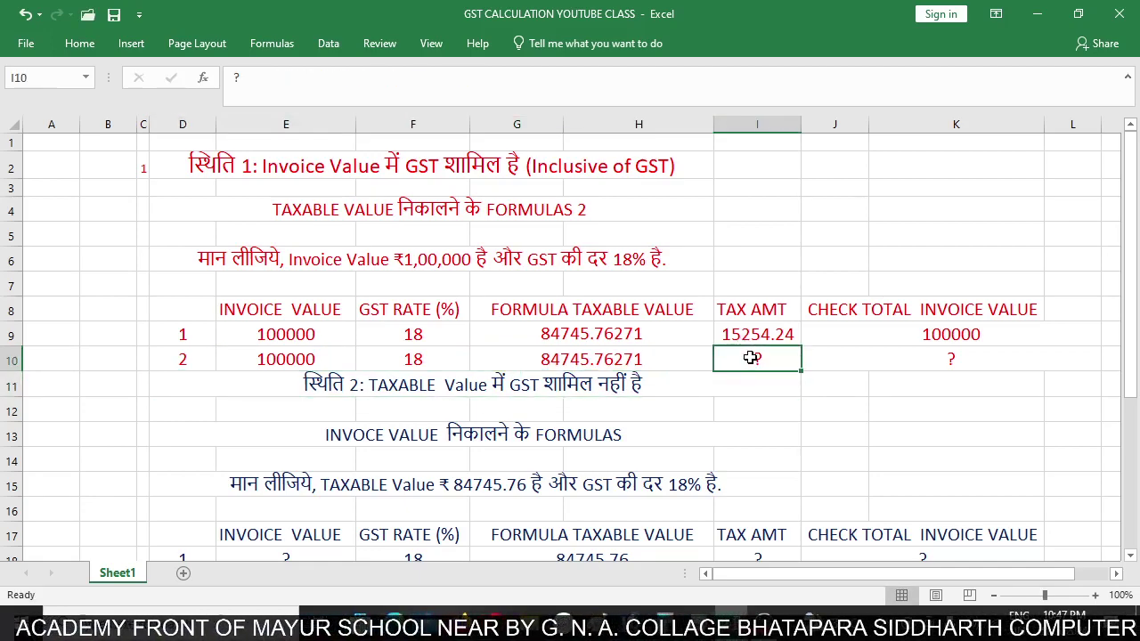
pyautogui.write('=')
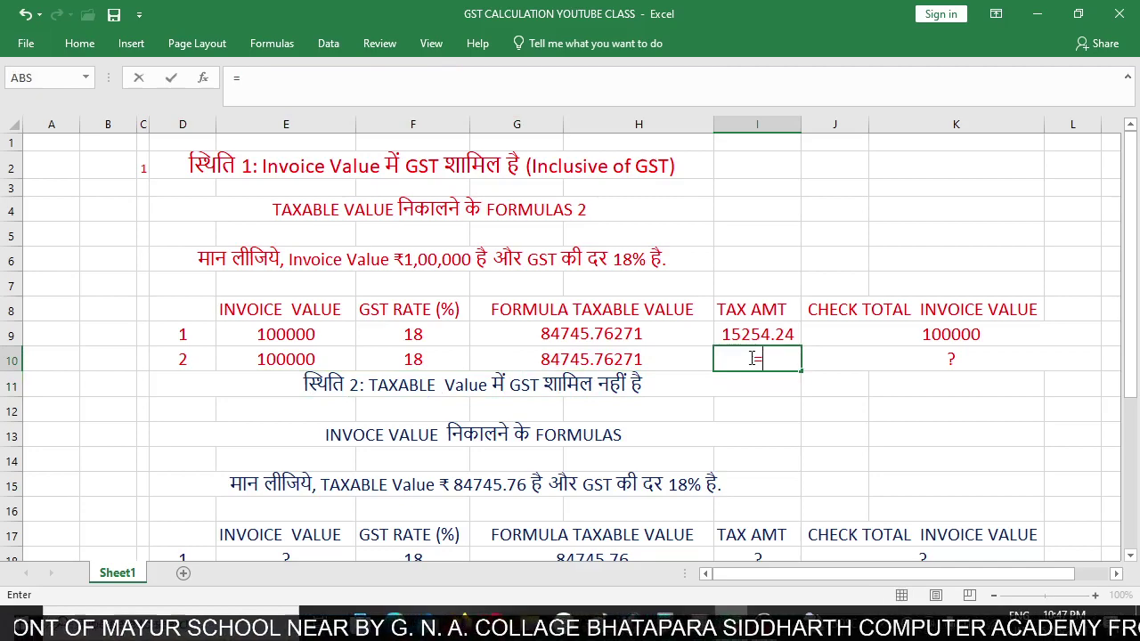
pyautogui.click(624, 365)
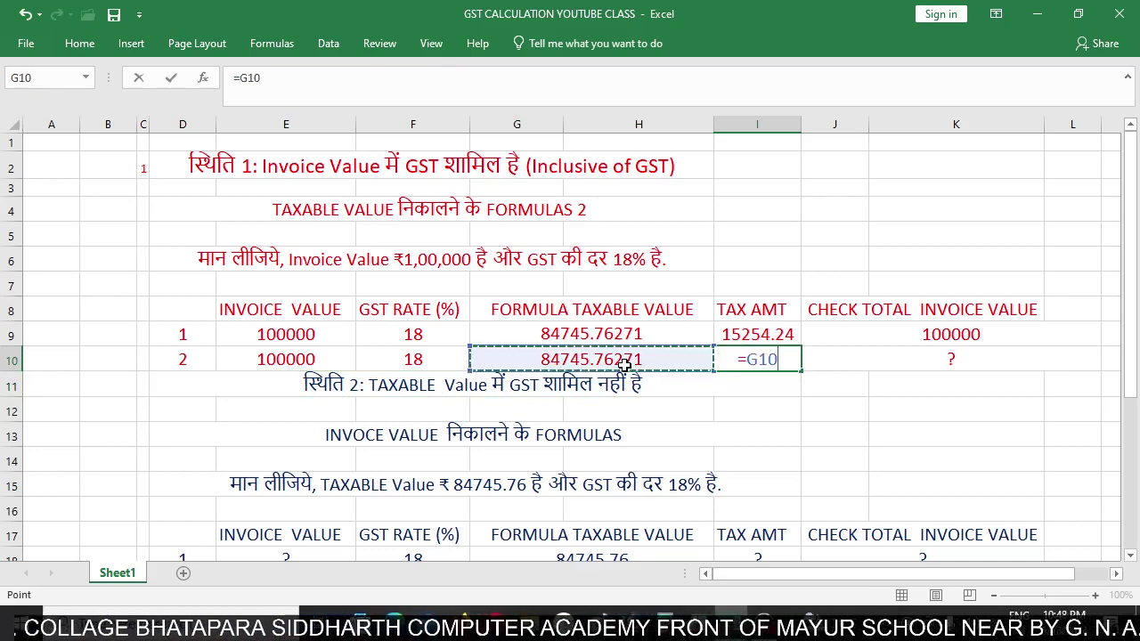
pyautogui.write('*')
pyautogui.click(429, 367)
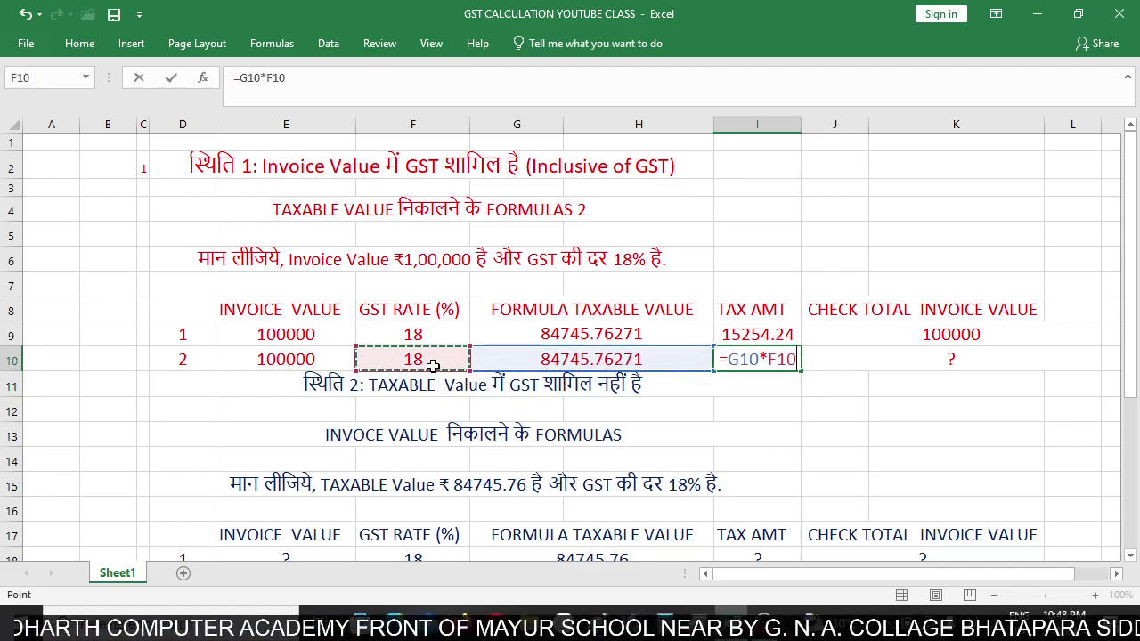
pyautogui.write('%')
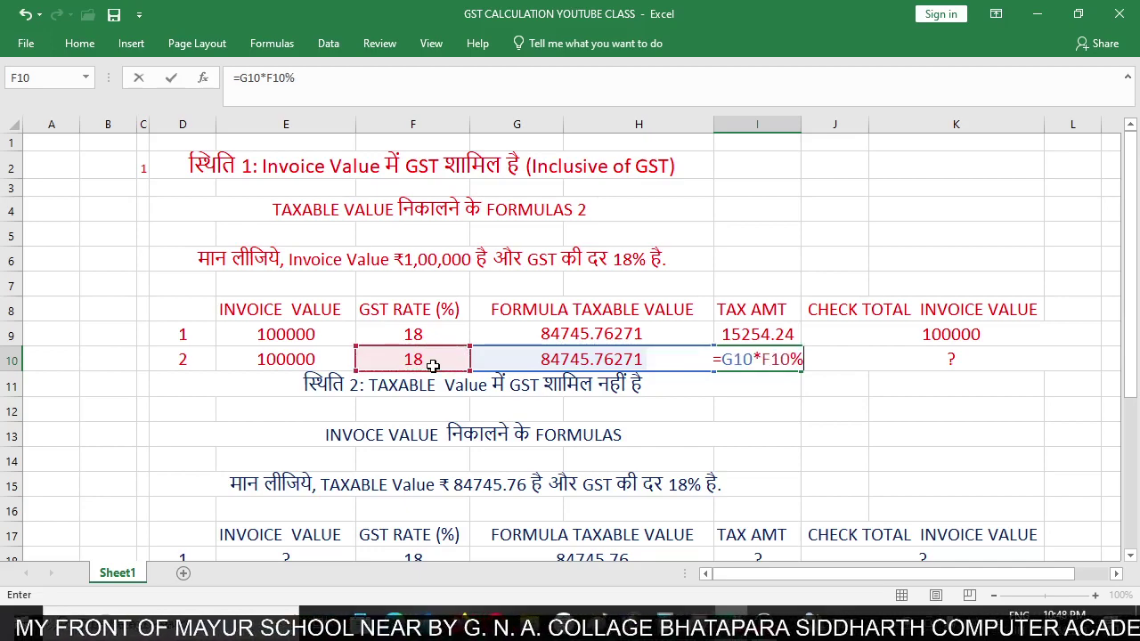
pyautogui.press('Return')
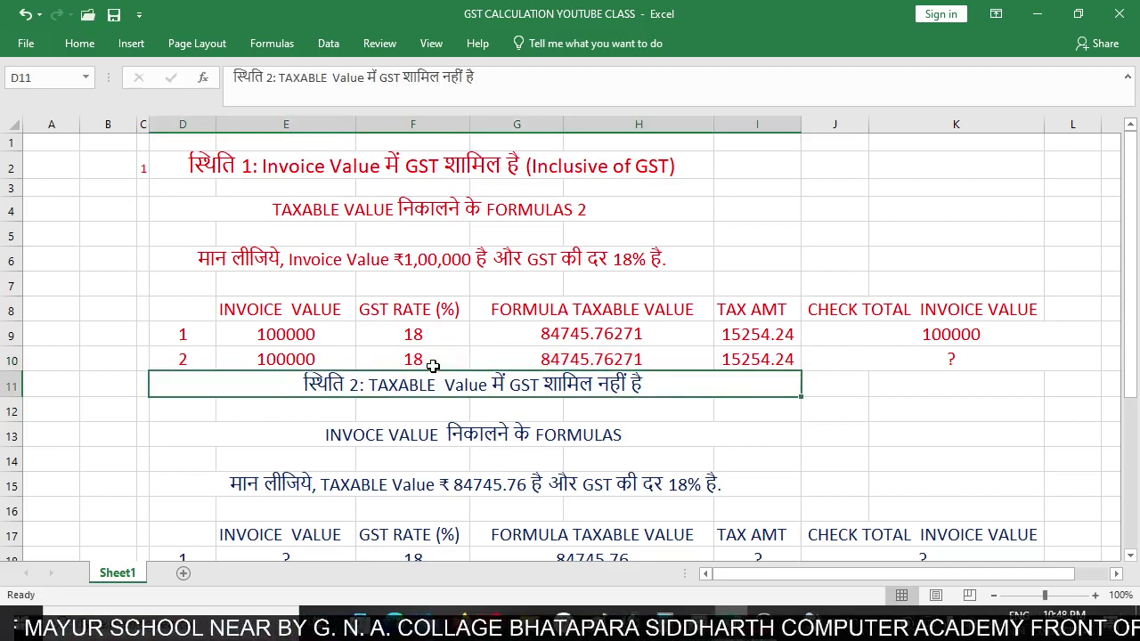
# - Add the second row's taxable value and tax amount in the check total cell J10 with the formula =G10+I10
pyautogui.click(920, 365)
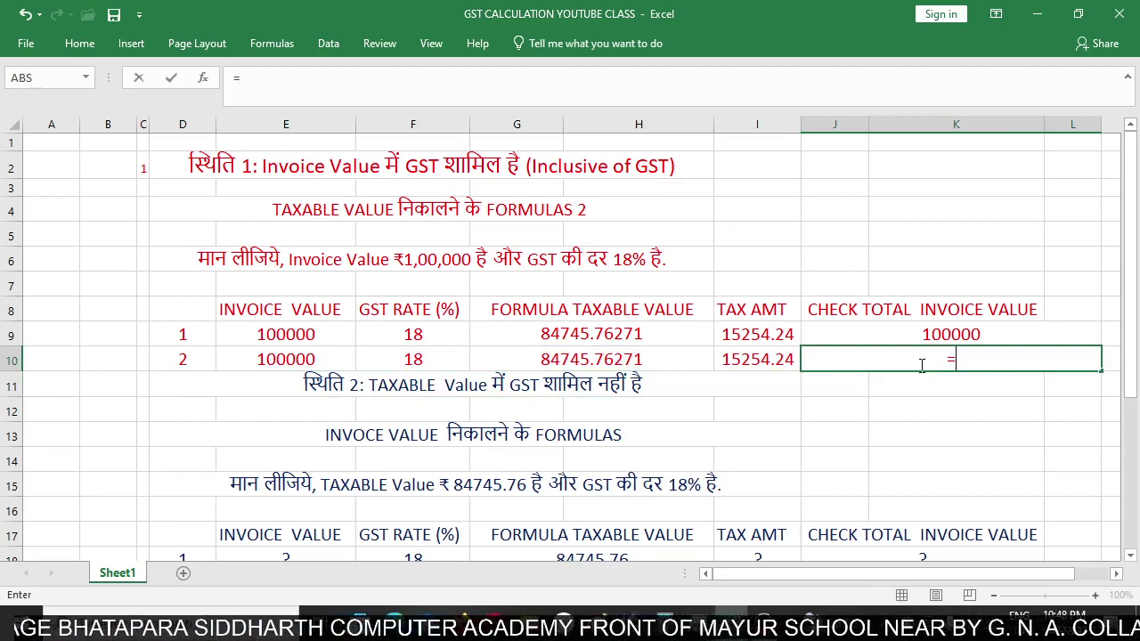
pyautogui.write('=')
pyautogui.click(644, 357)
pyautogui.write('+')
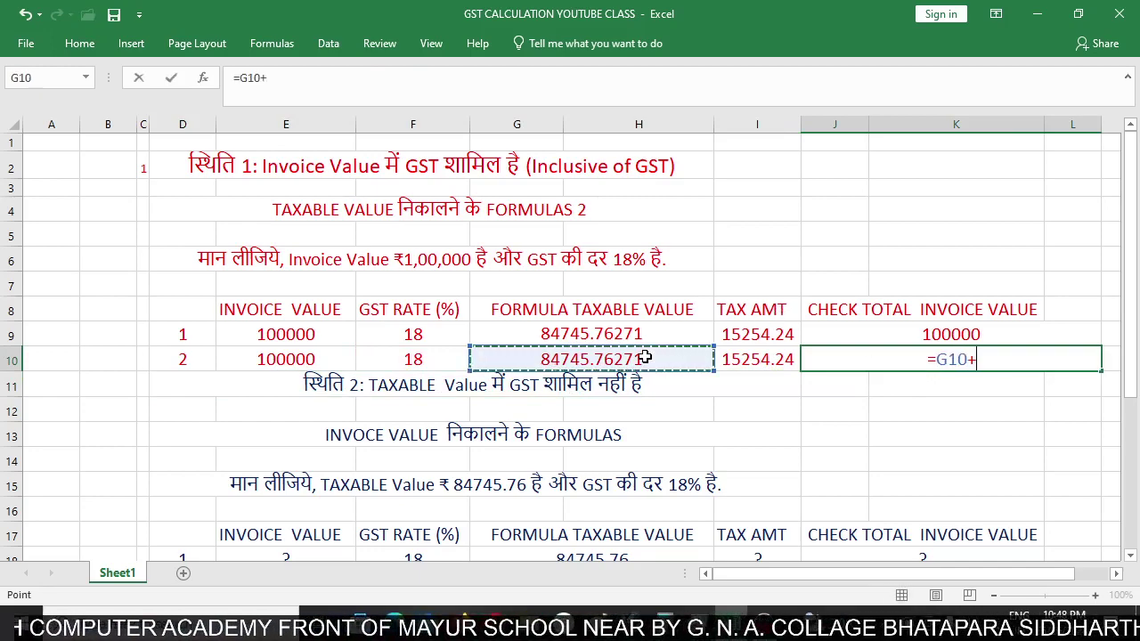
pyautogui.click(760, 364)
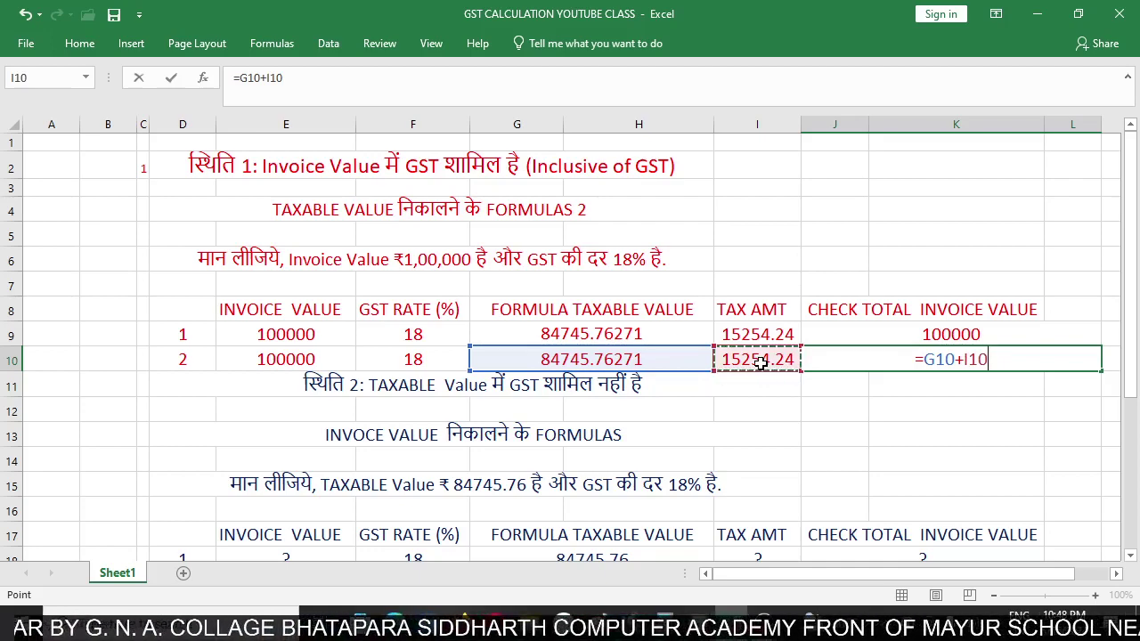
pyautogui.press('Return')
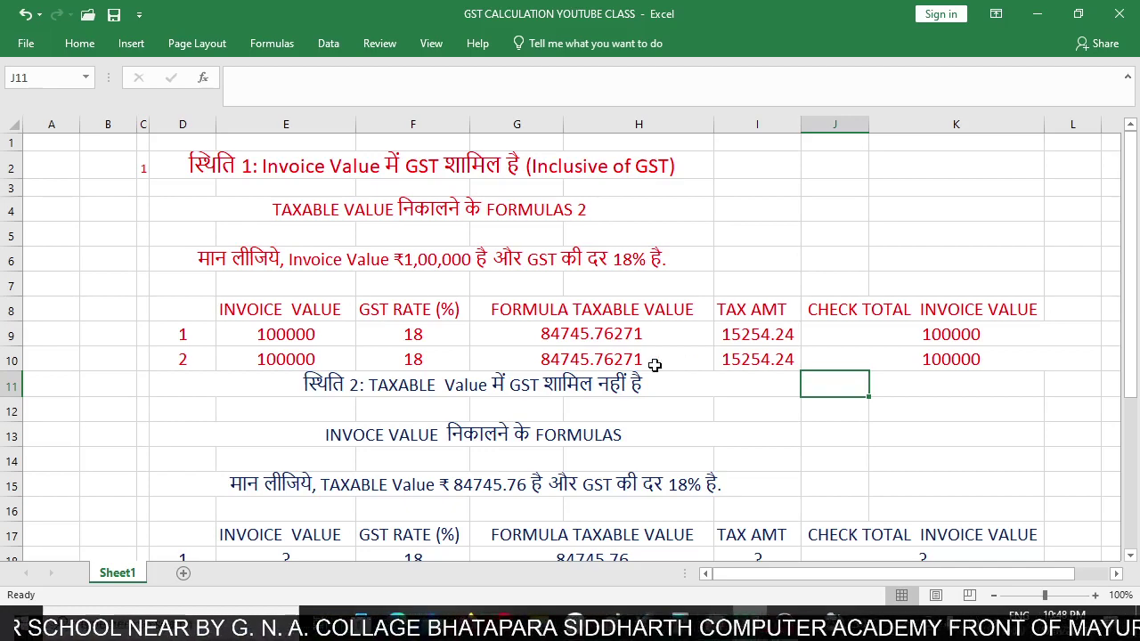
# - Calculate the tax amount for the GST-exclusive case in I18 with the formula =G18*F18%
pyautogui.scroll(-1, 427, 381)
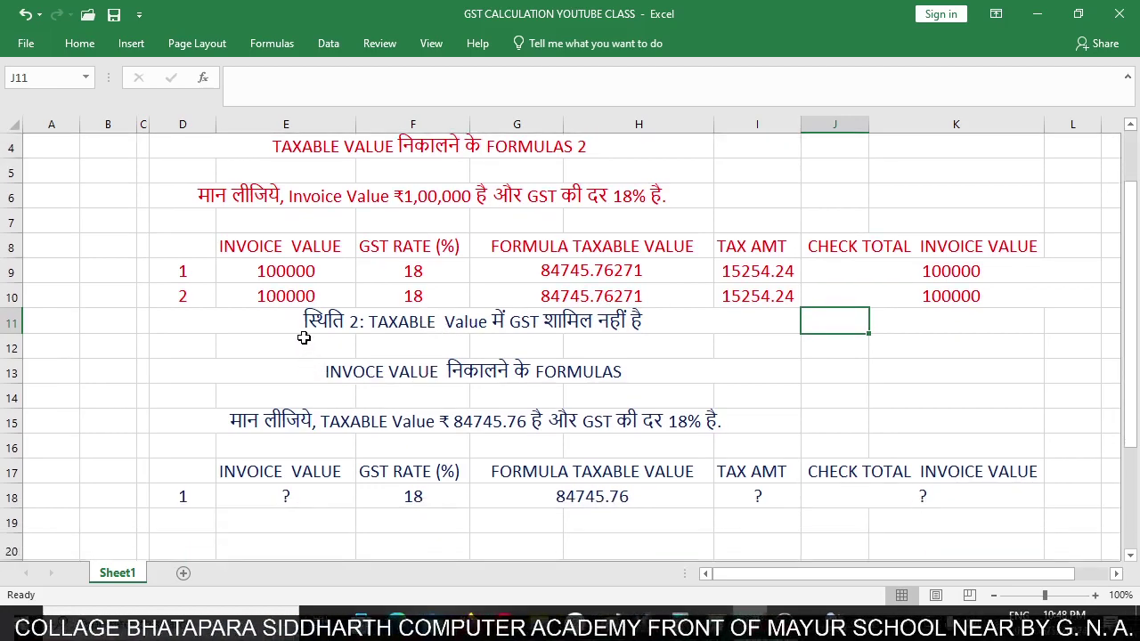
pyautogui.scroll(1, 411, 337)
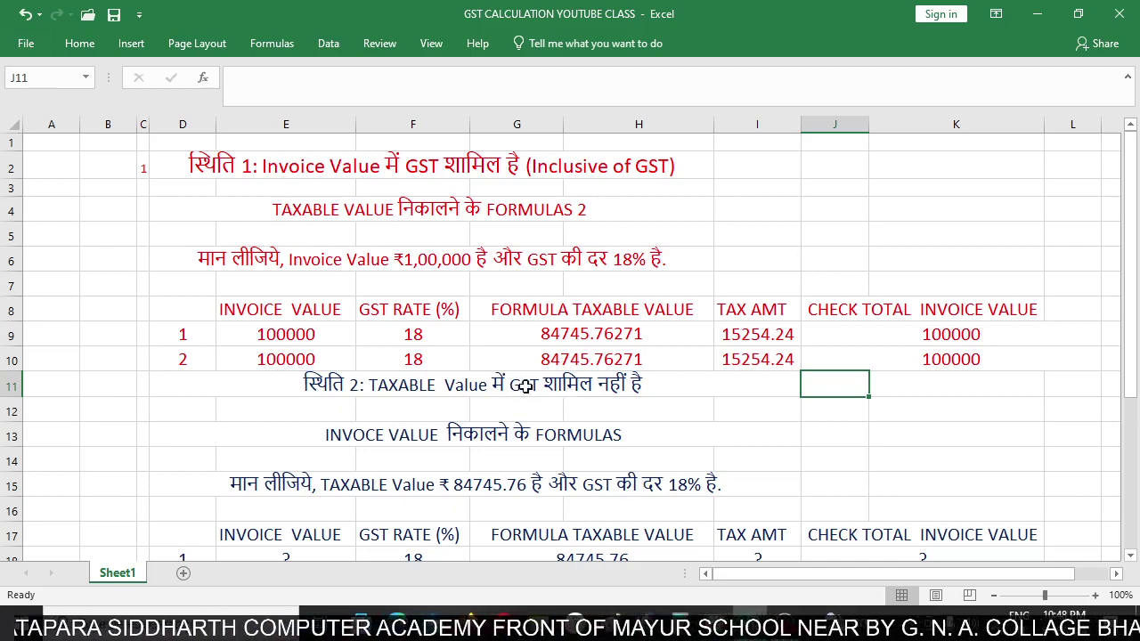
pyautogui.click(449, 388)
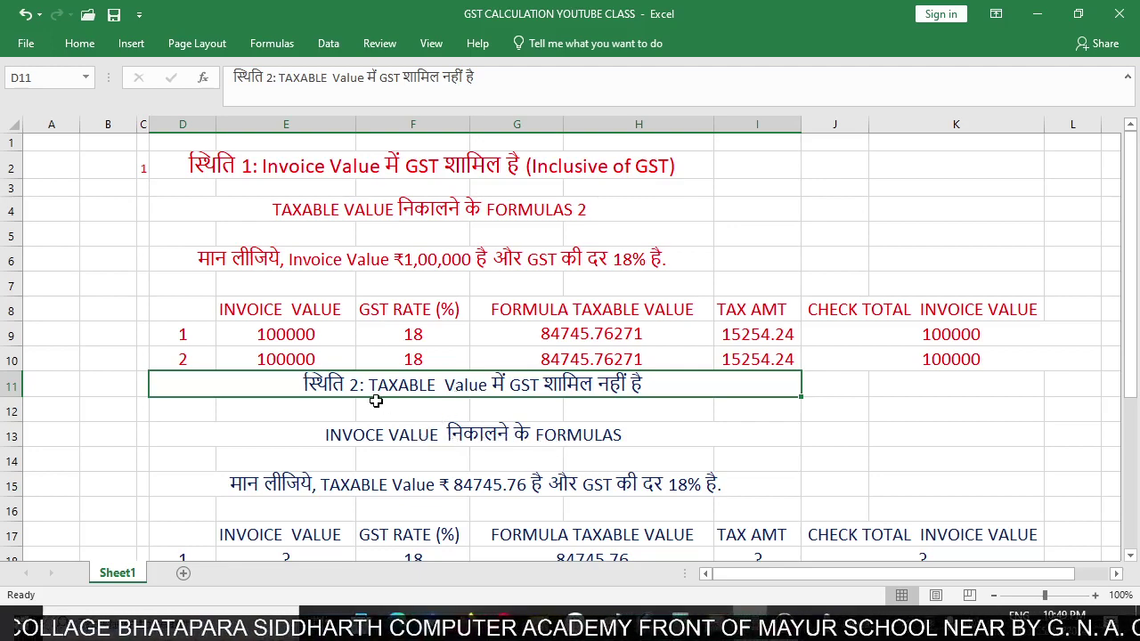
pyautogui.scroll(-1, 667, 429)
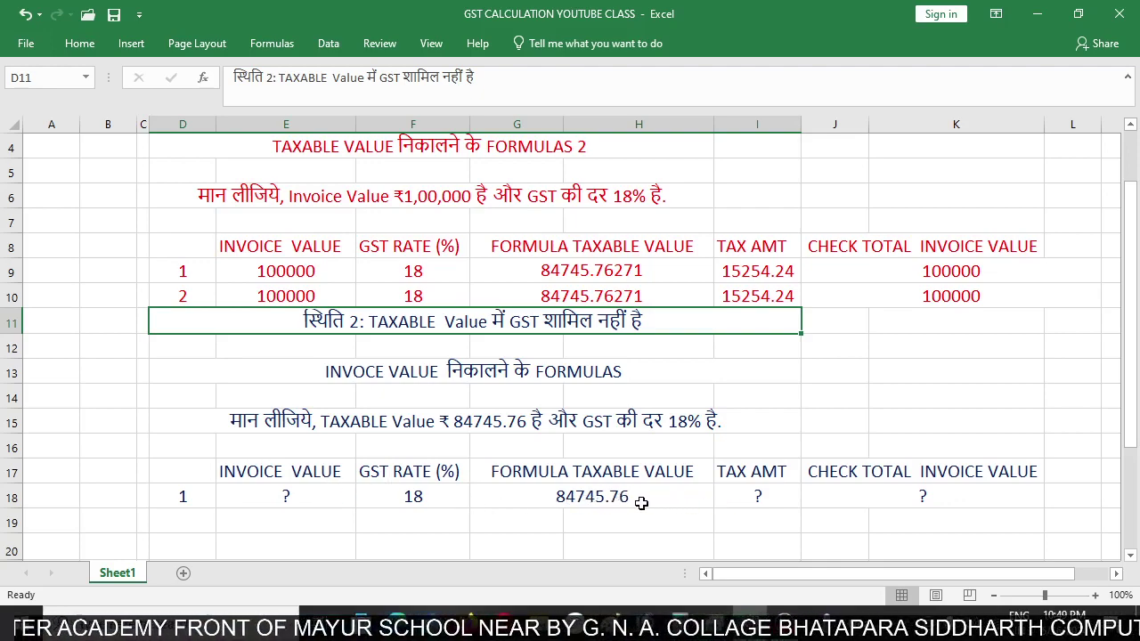
pyautogui.click(564, 497)
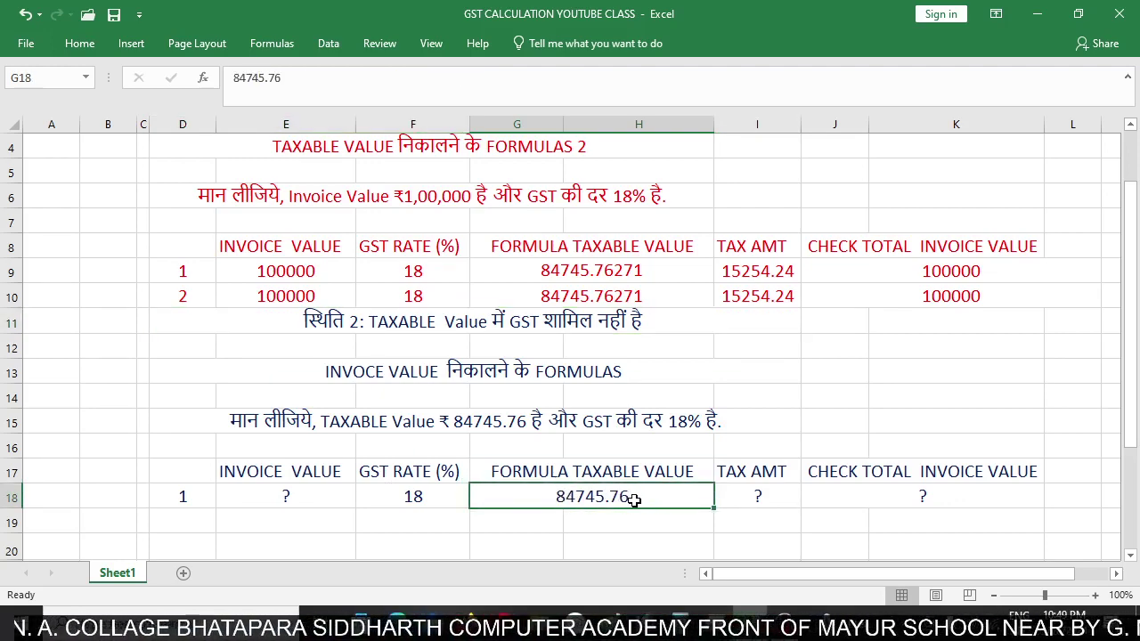
pyautogui.click(736, 500)
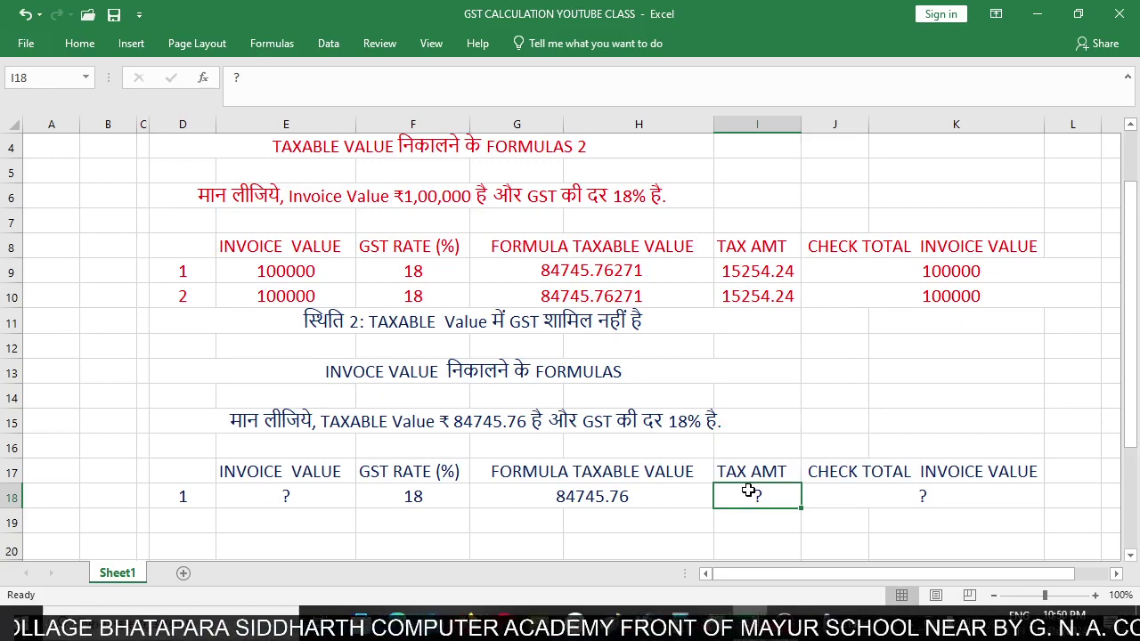
pyautogui.write('=')
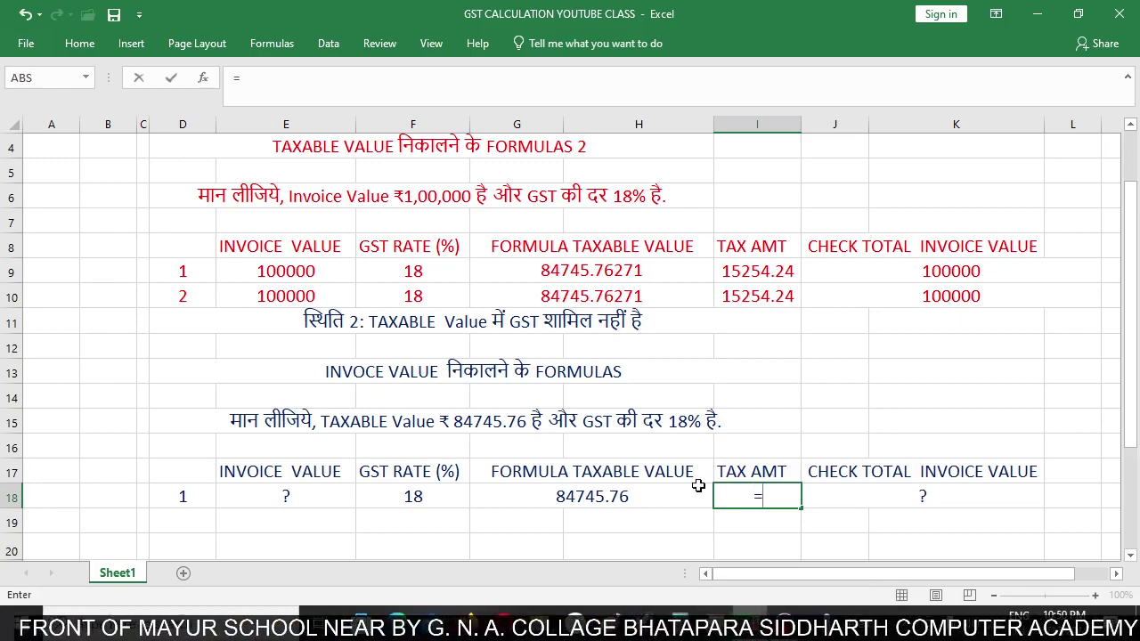
pyautogui.click(595, 497)
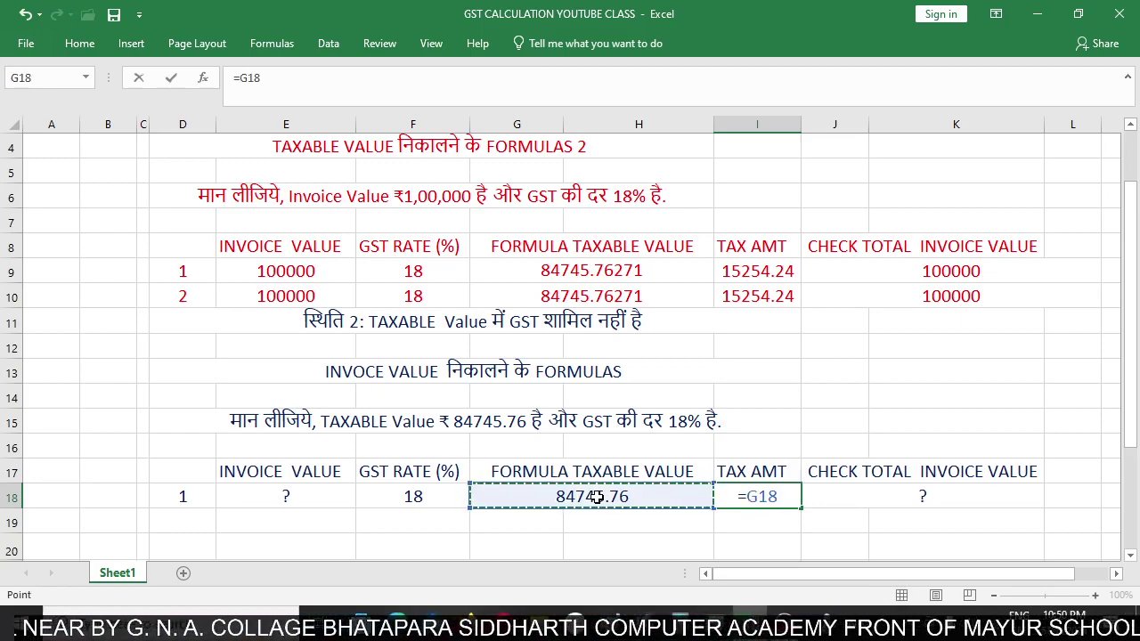
pyautogui.write('*')
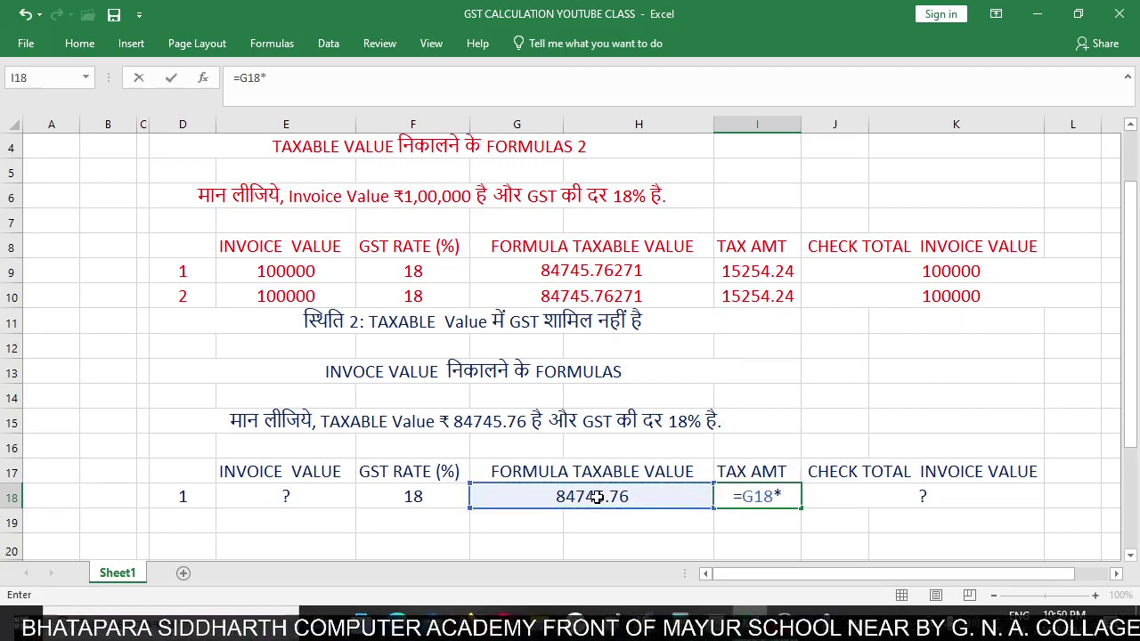
pyautogui.click(438, 501)
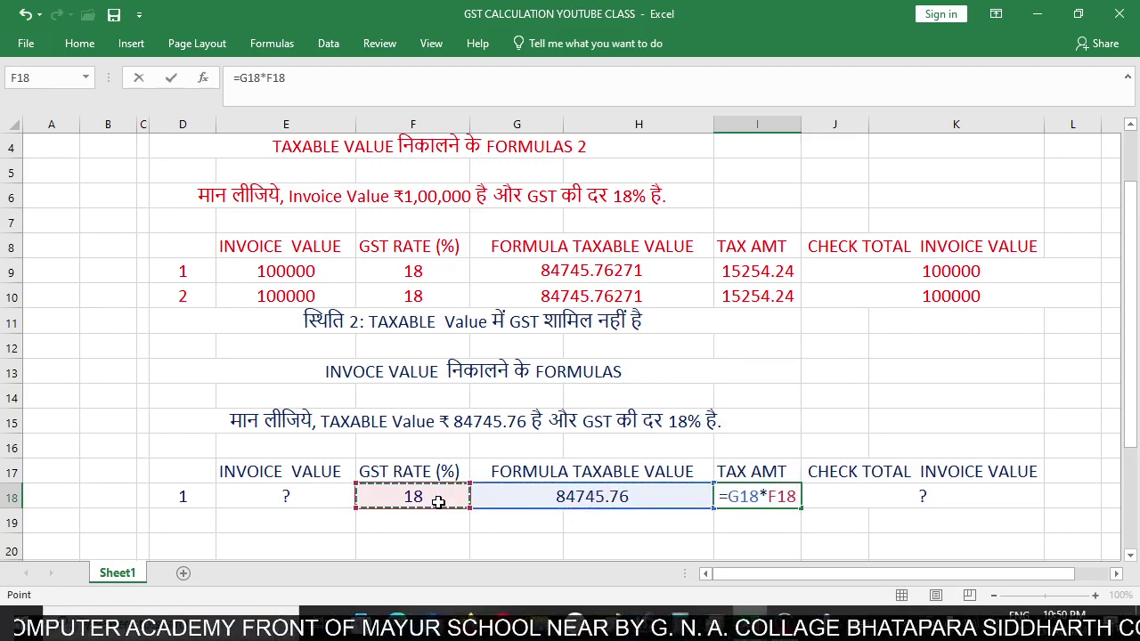
pyautogui.write('%')
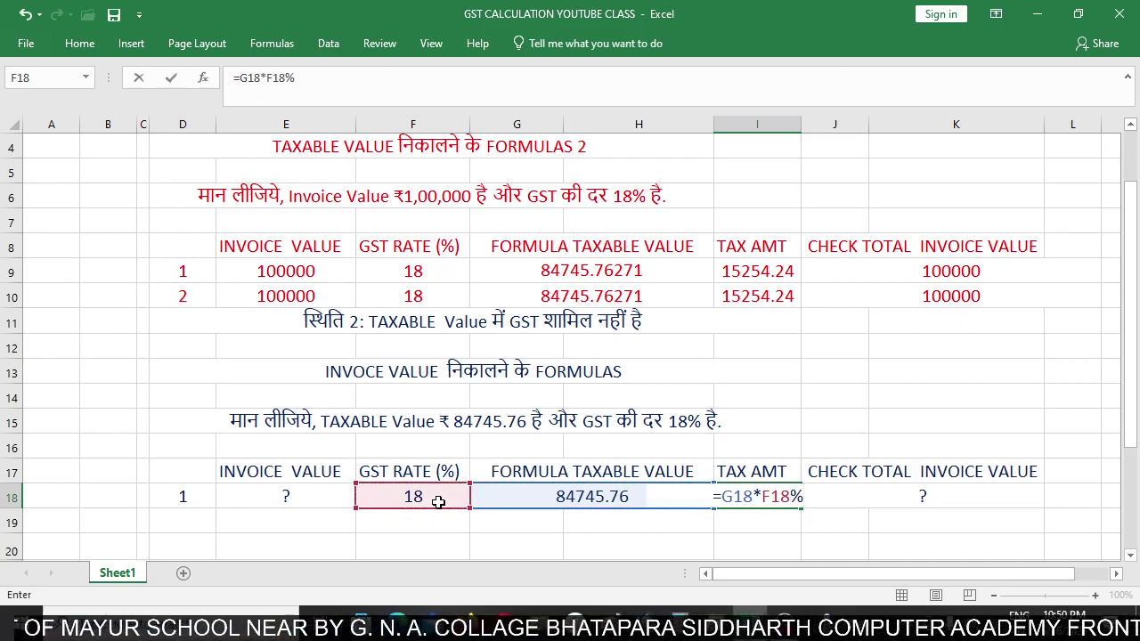
pyautogui.press('Return')
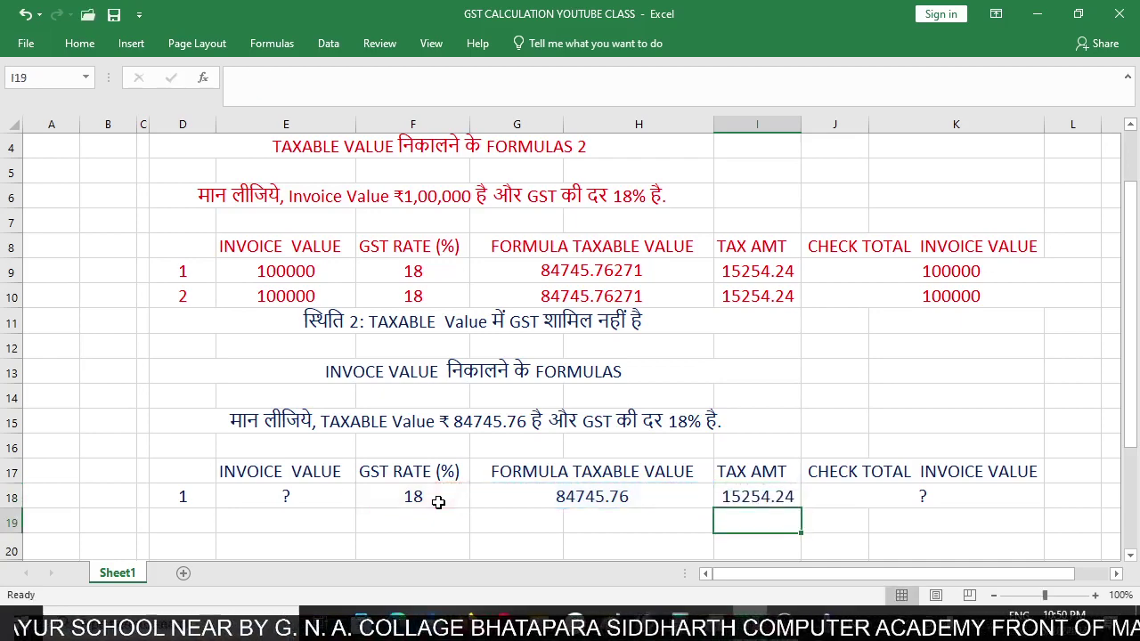
# - Calculate the GST-exclusive case's invoice value in E18 with the formula =G18+I18
pyautogui.click(758, 498)
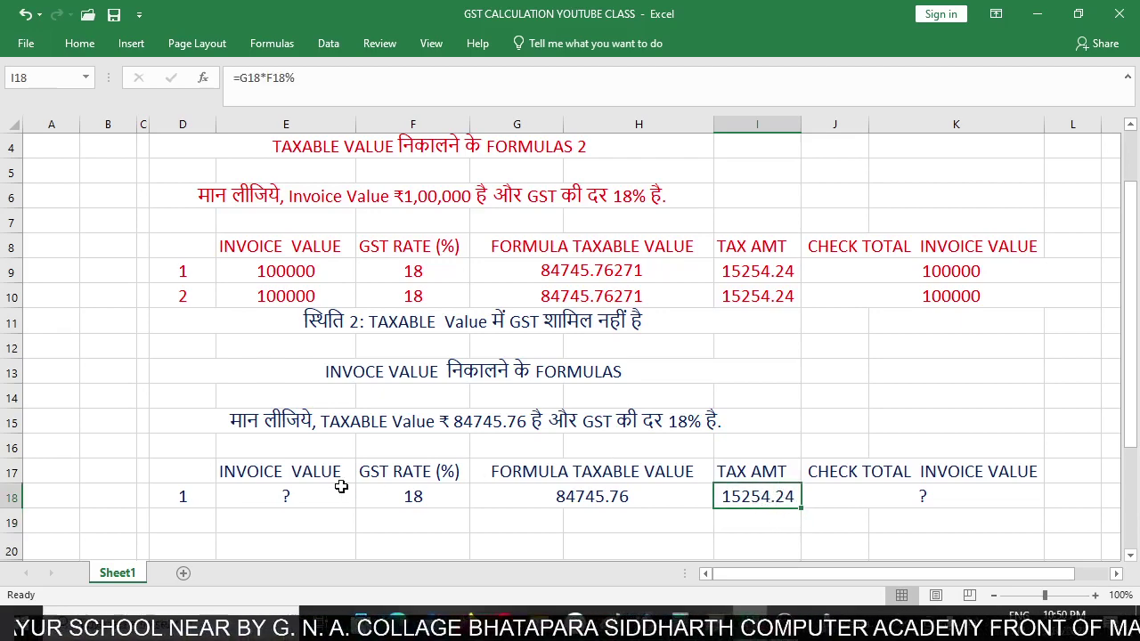
pyautogui.click(280, 493)
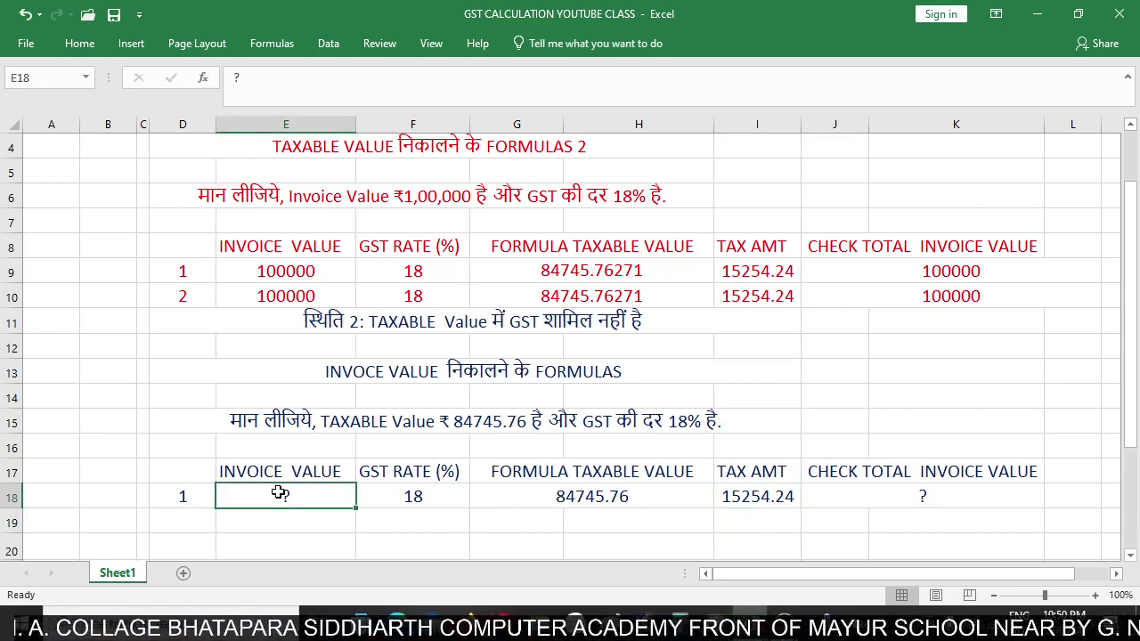
pyautogui.write('=')
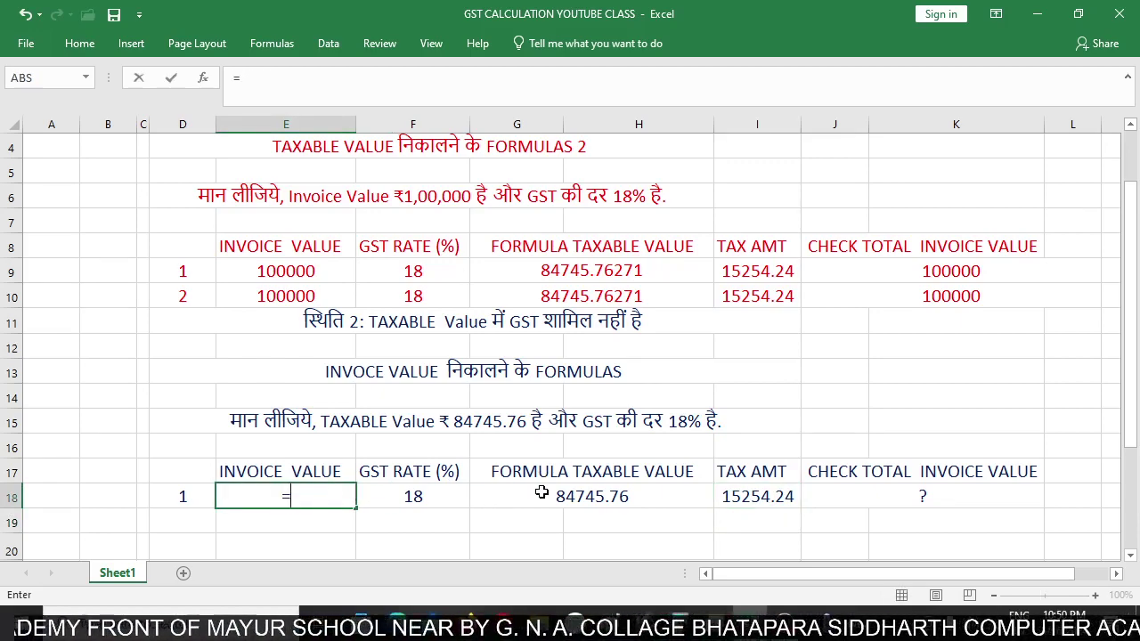
pyautogui.click(571, 496)
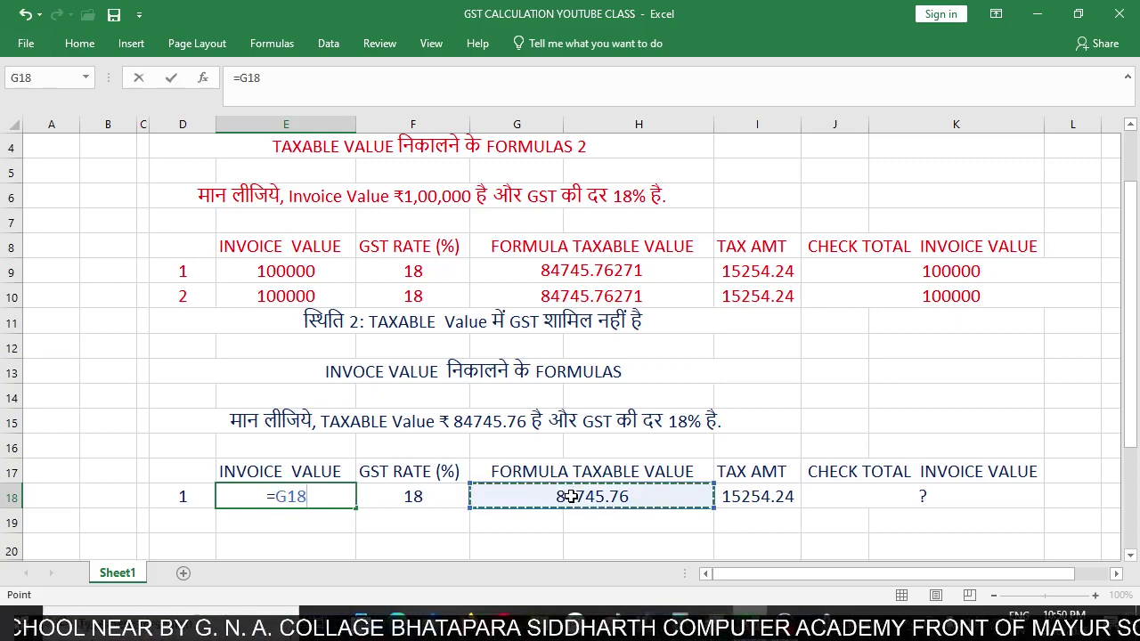
pyautogui.write('+')
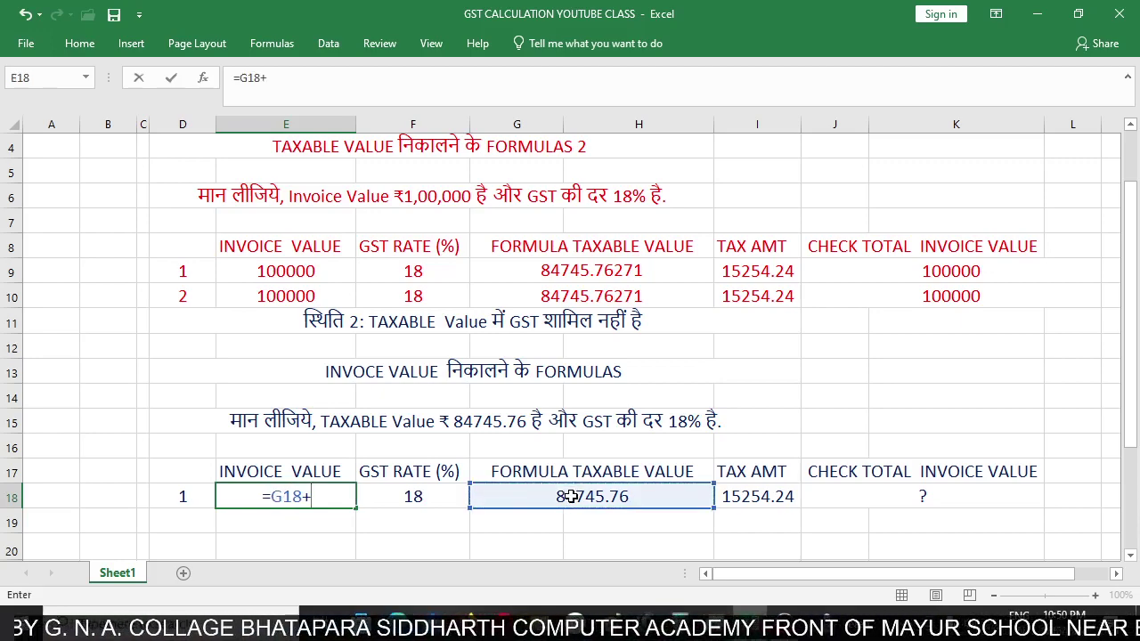
pyautogui.click(740, 499)
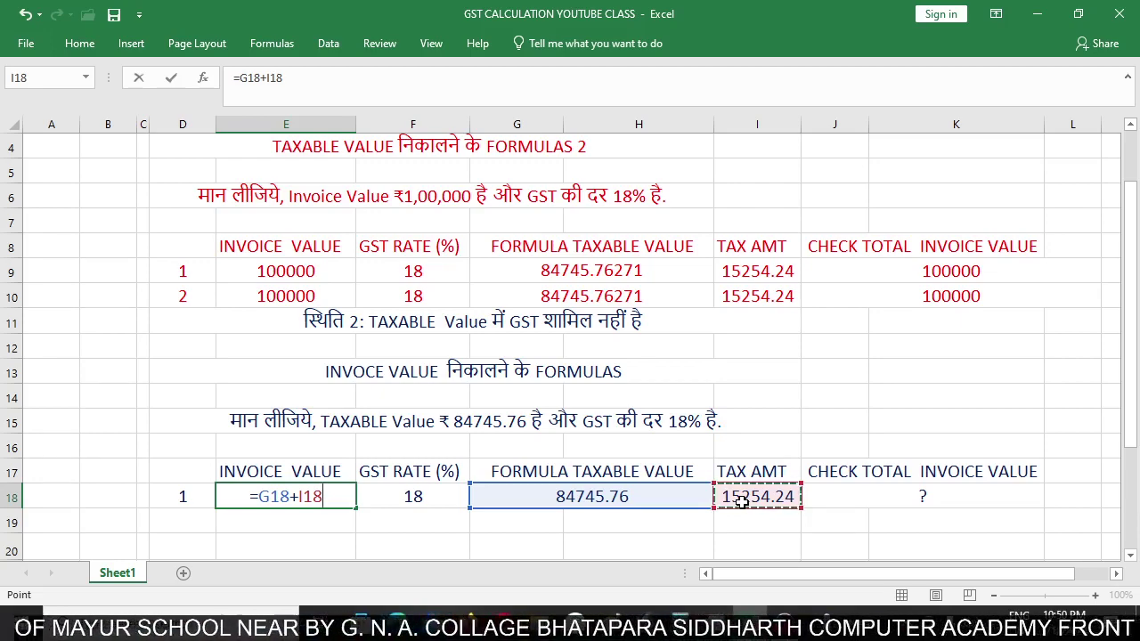
pyautogui.press('Return')
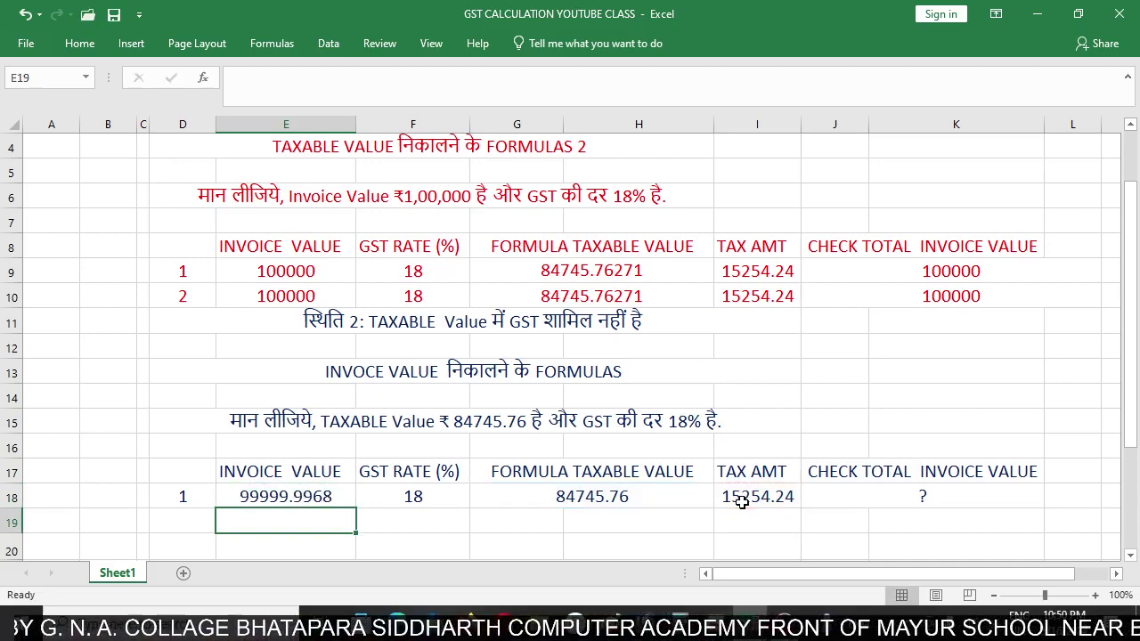
# - Add the taxable value and tax amount of row 18 in the check total cell J18 with the formula =G18+I18
pyautogui.click(272, 497)
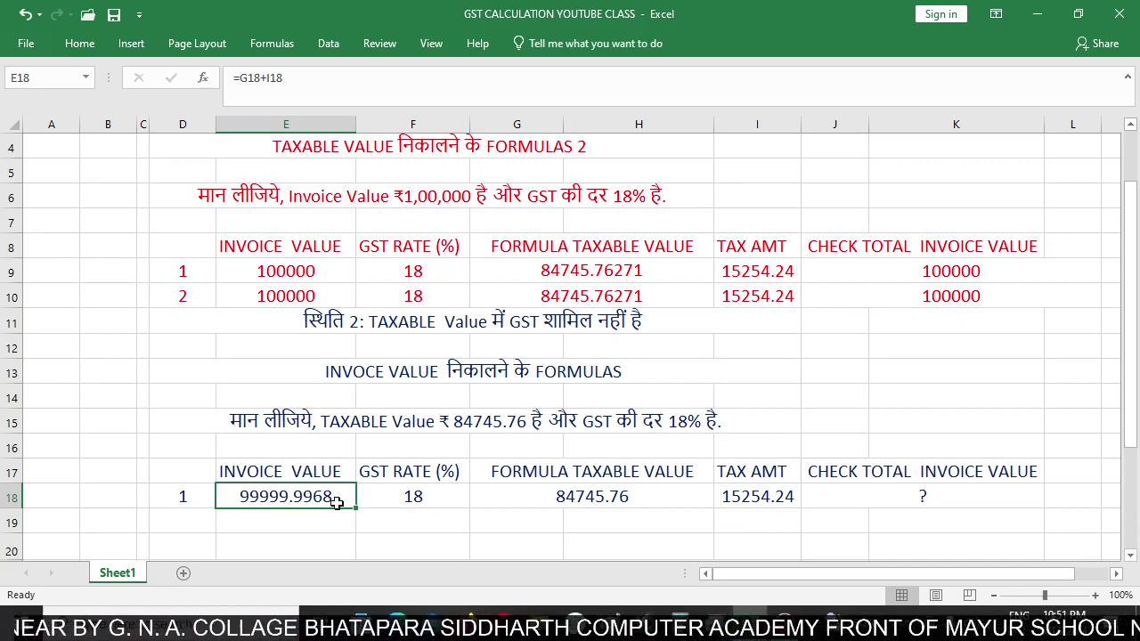
pyautogui.click(895, 490)
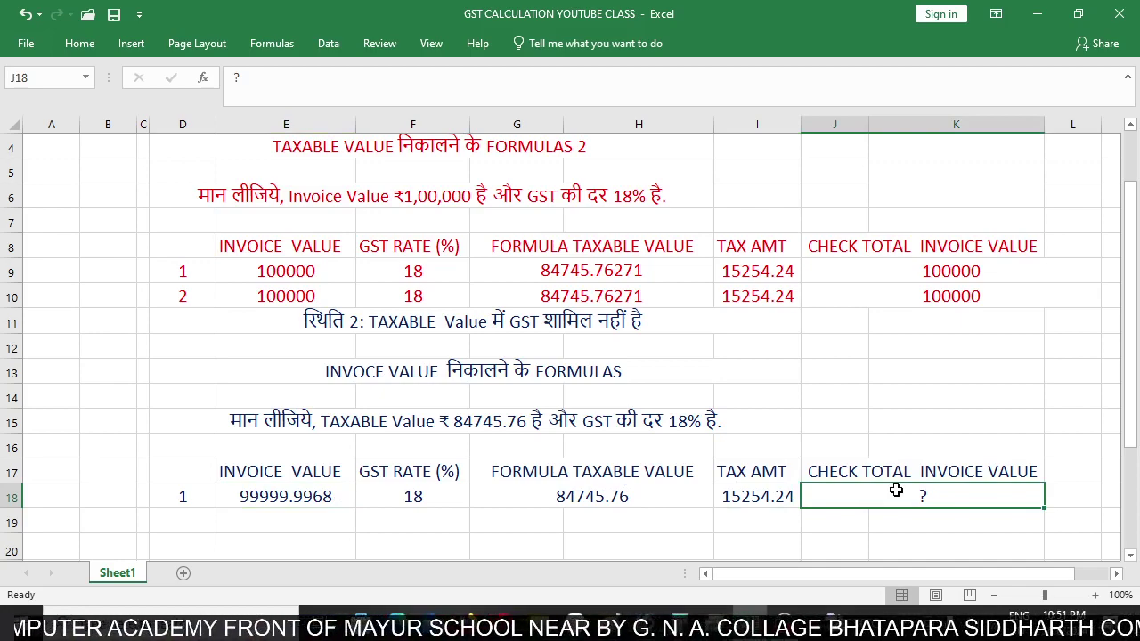
pyautogui.write('=')
pyautogui.click(640, 496)
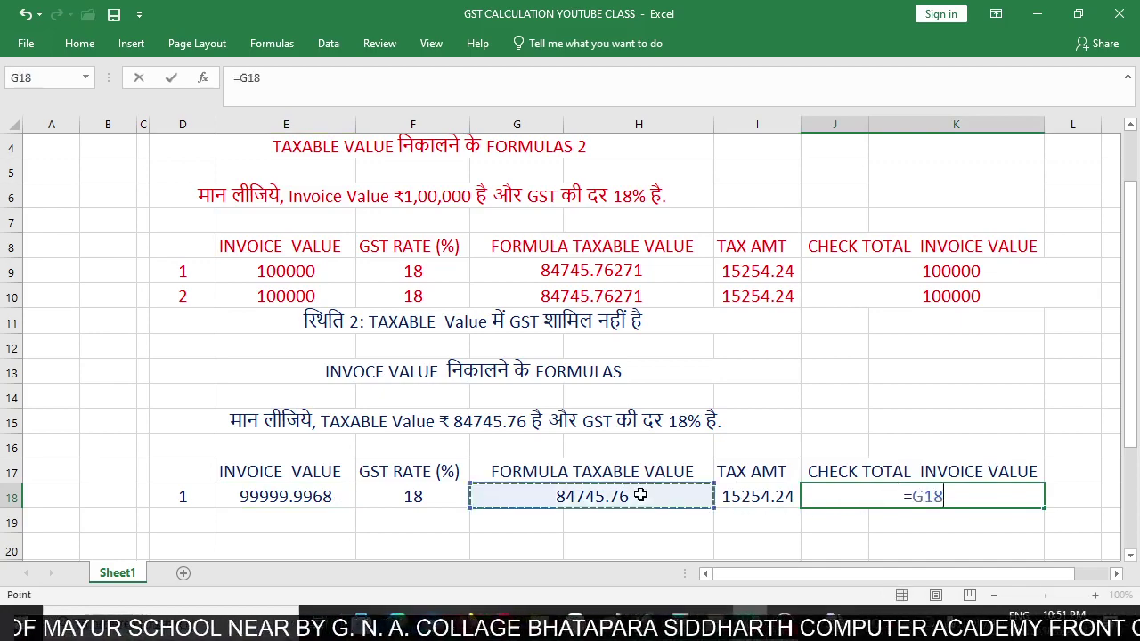
pyautogui.write('+')
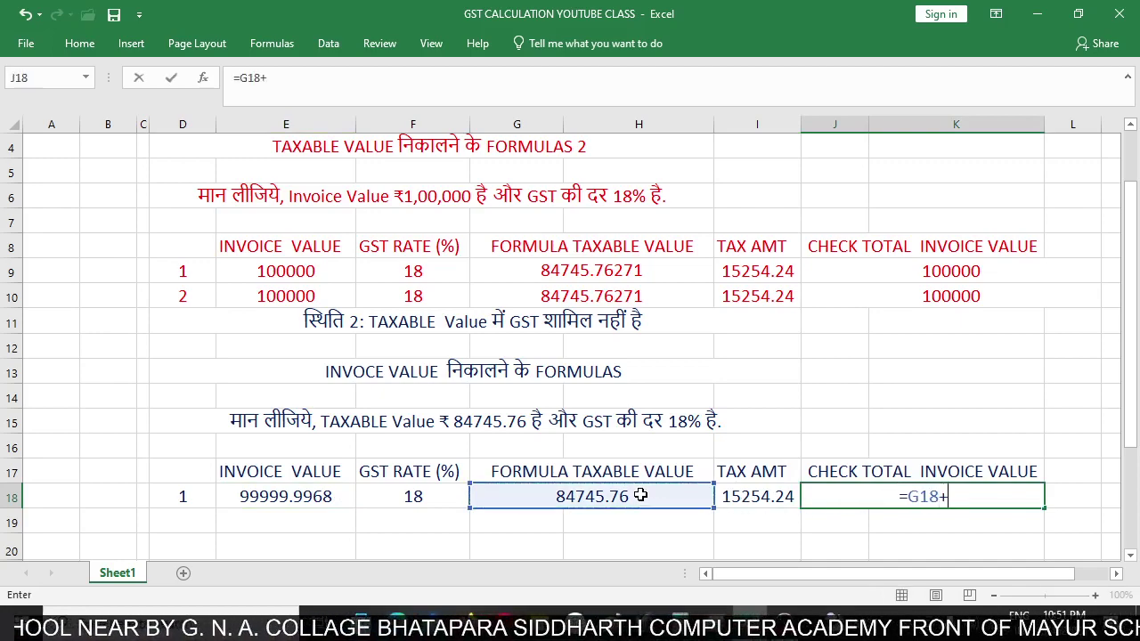
pyautogui.click(744, 496)
pyautogui.press('Return')
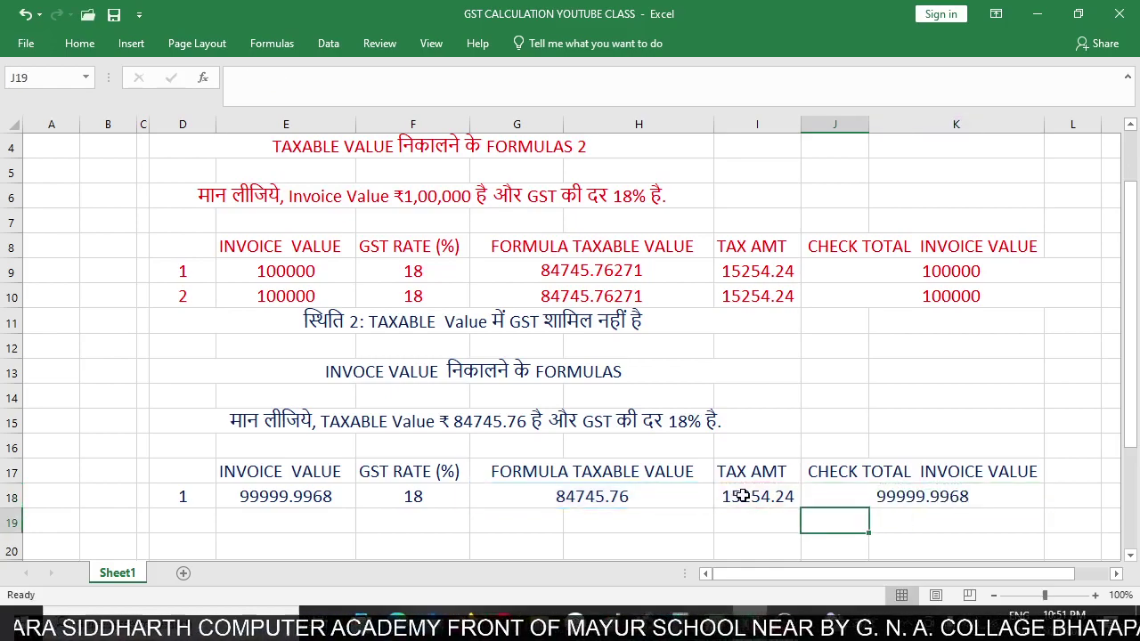
pyautogui.scroll(-1, 882, 424)
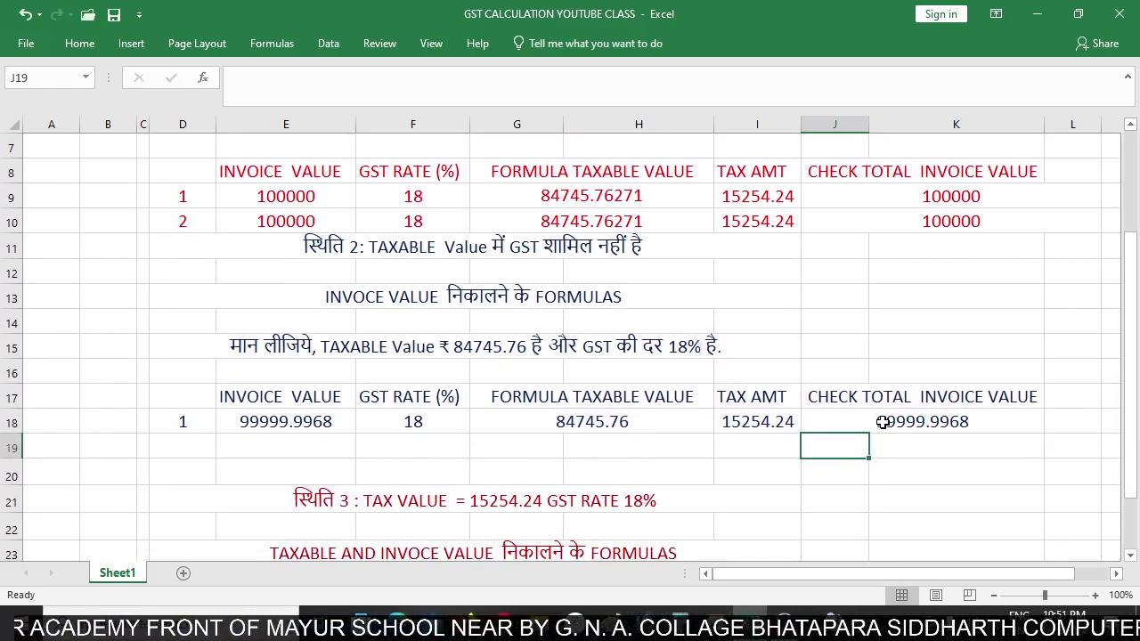
# - Examine the GST-exclusive row's tax amount formula in I18 and the given tax value, GST rate and unknowns of case 3 in row 25
pyautogui.scroll(2, 882, 424)
pyautogui.scroll(-1, 822, 428)
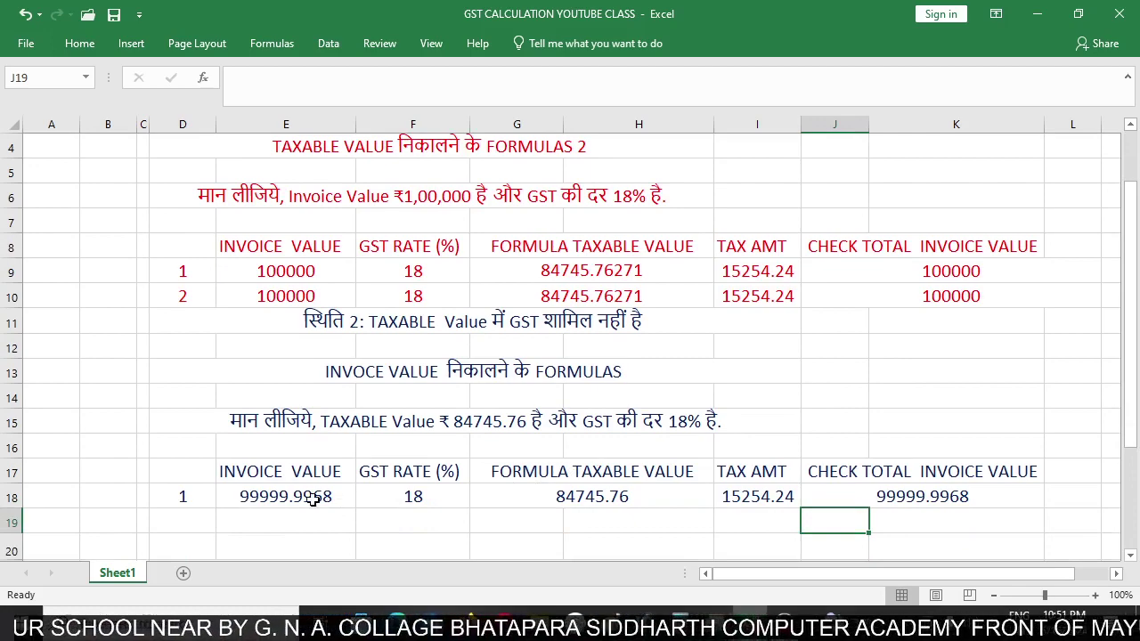
pyautogui.click(729, 496)
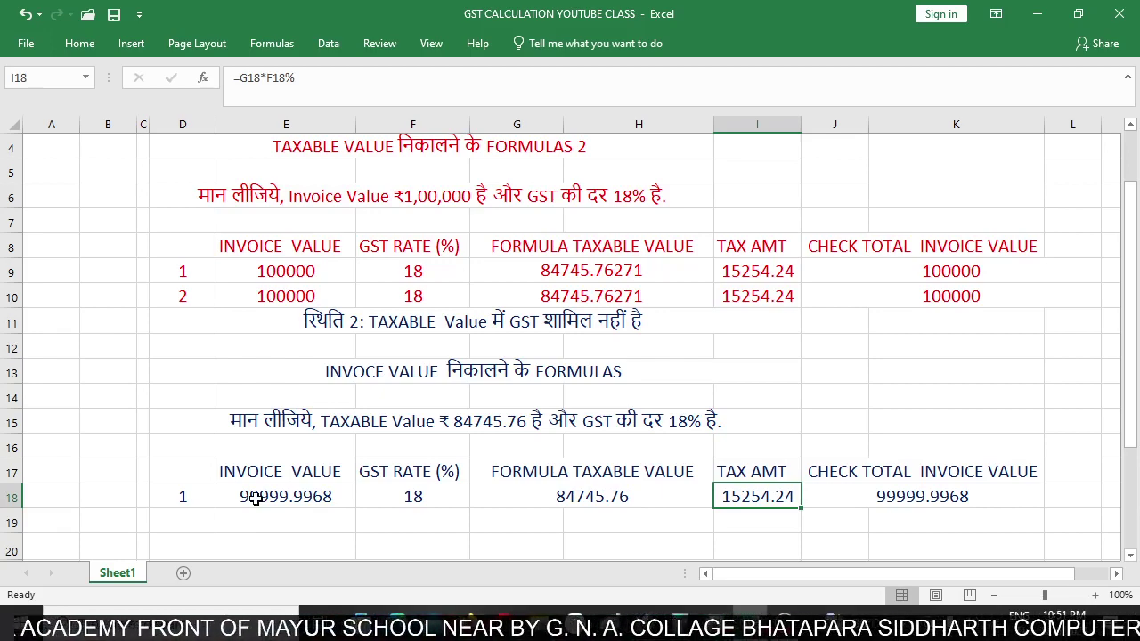
pyautogui.scroll(-2, 481, 516)
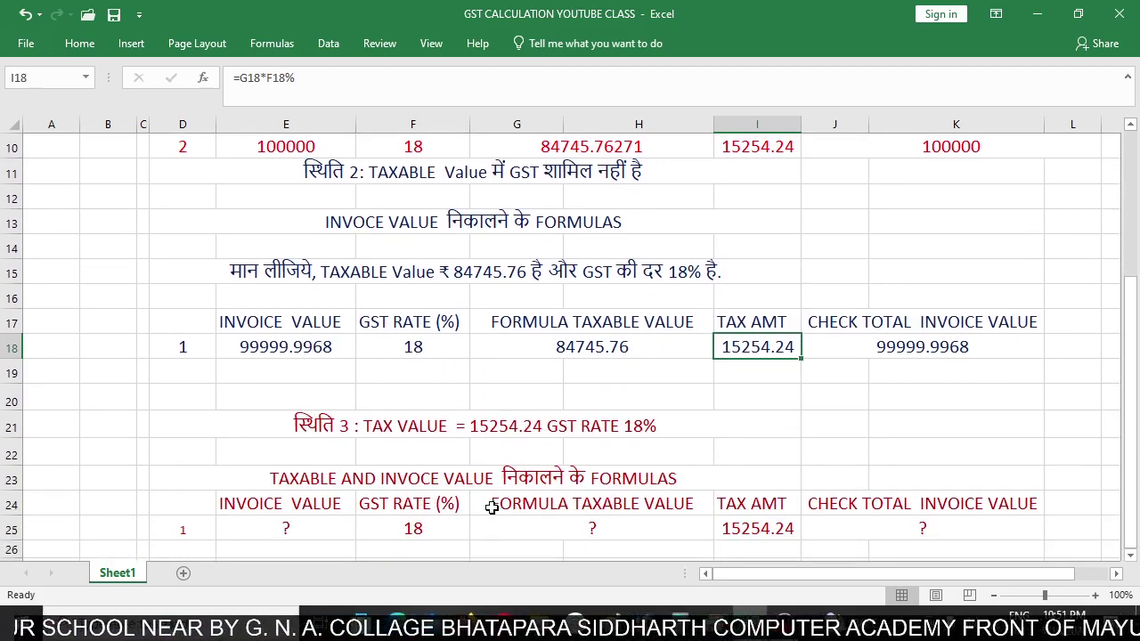
pyautogui.click(400, 429)
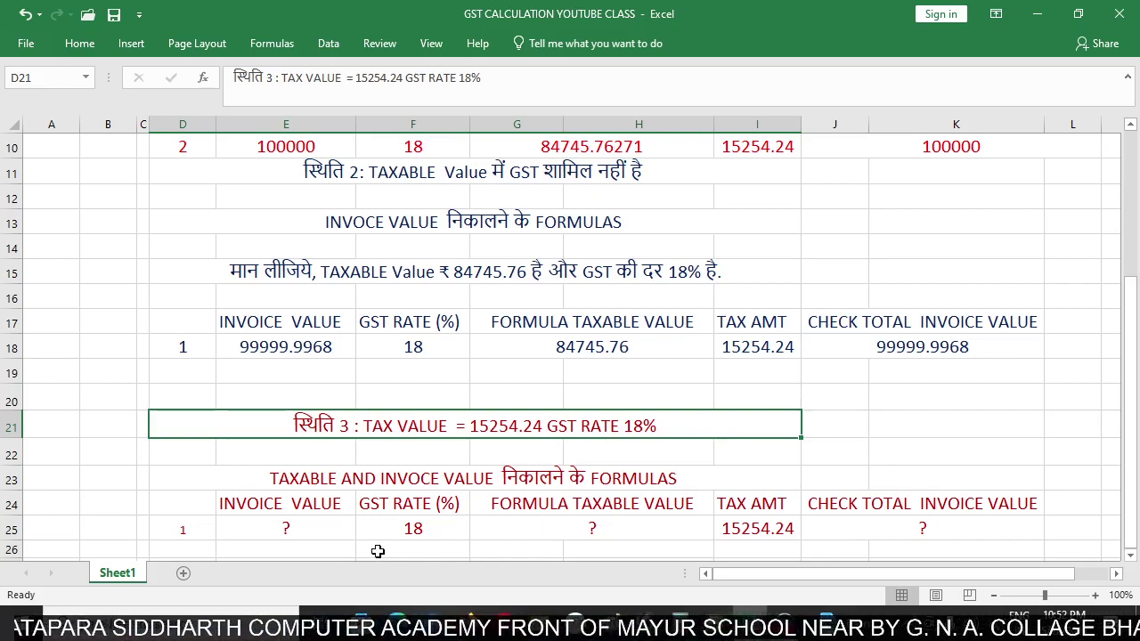
pyautogui.click(507, 524)
pyautogui.click(272, 532)
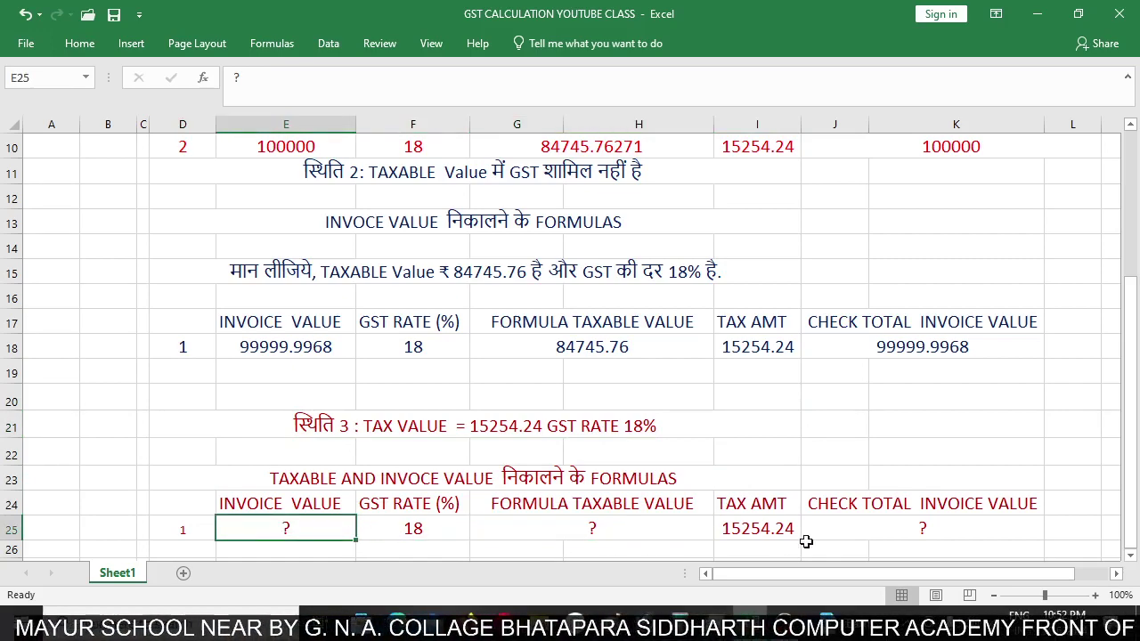
pyautogui.click(757, 530)
pyautogui.click(403, 529)
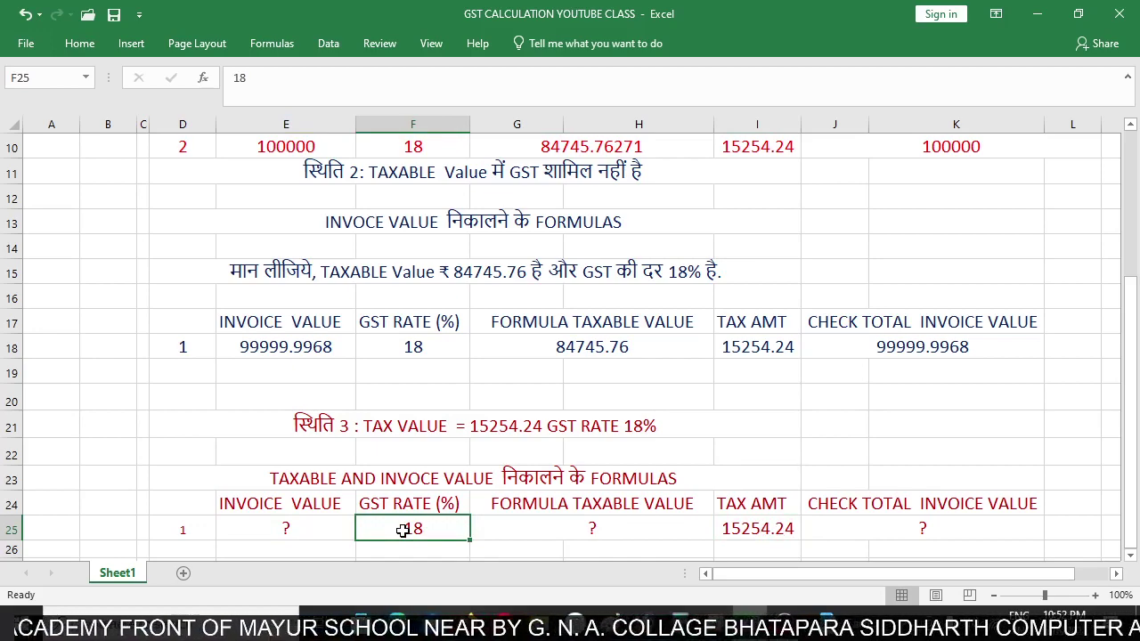
# - Calculate the taxable value for the tax-value case in G25 with the formula =I25/18%
pyautogui.click(550, 531)
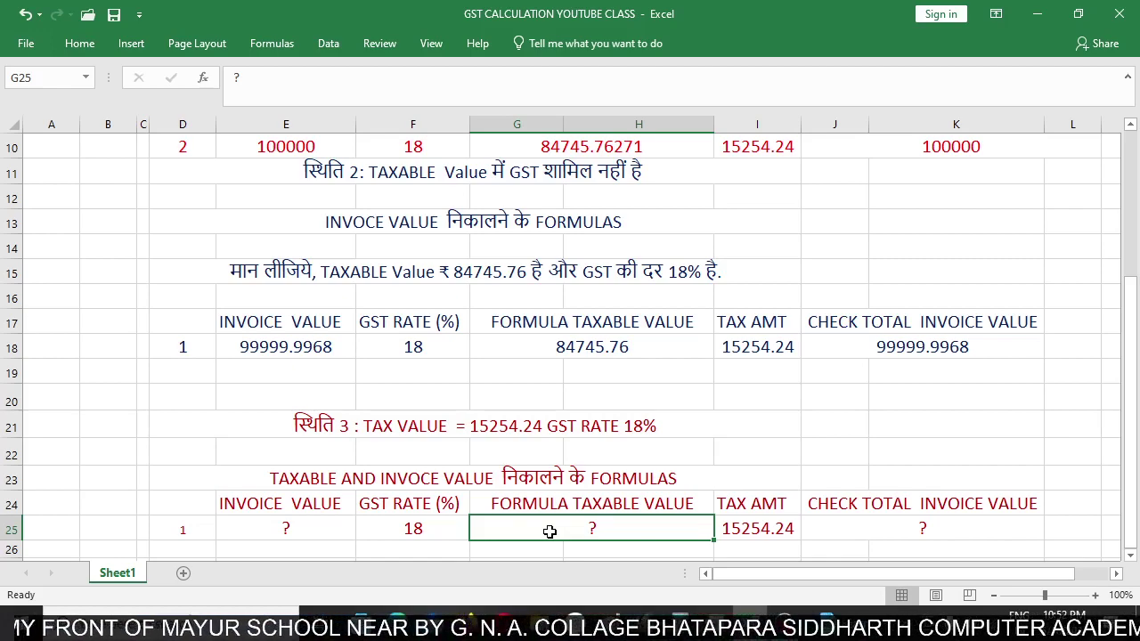
pyautogui.write('=')
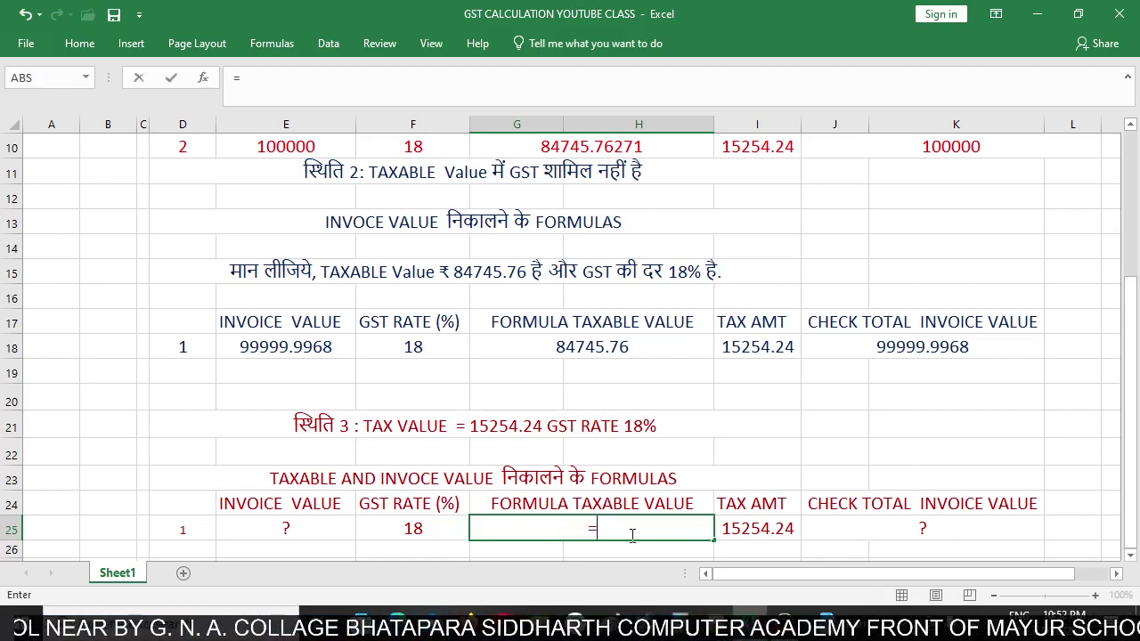
pyautogui.click(751, 532)
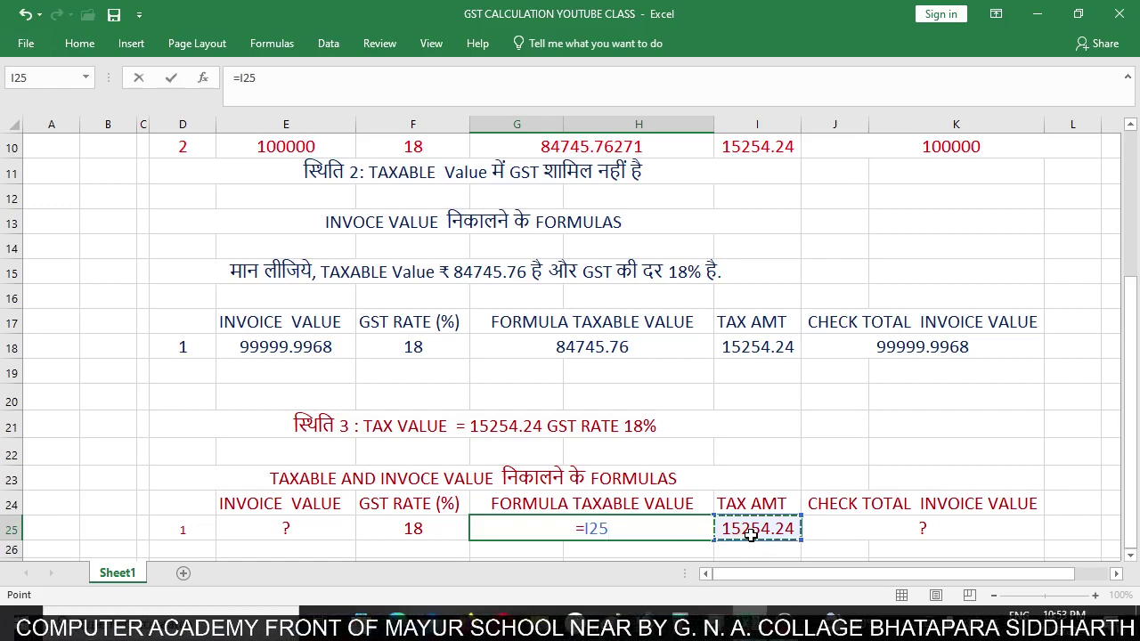
pyautogui.write('/')
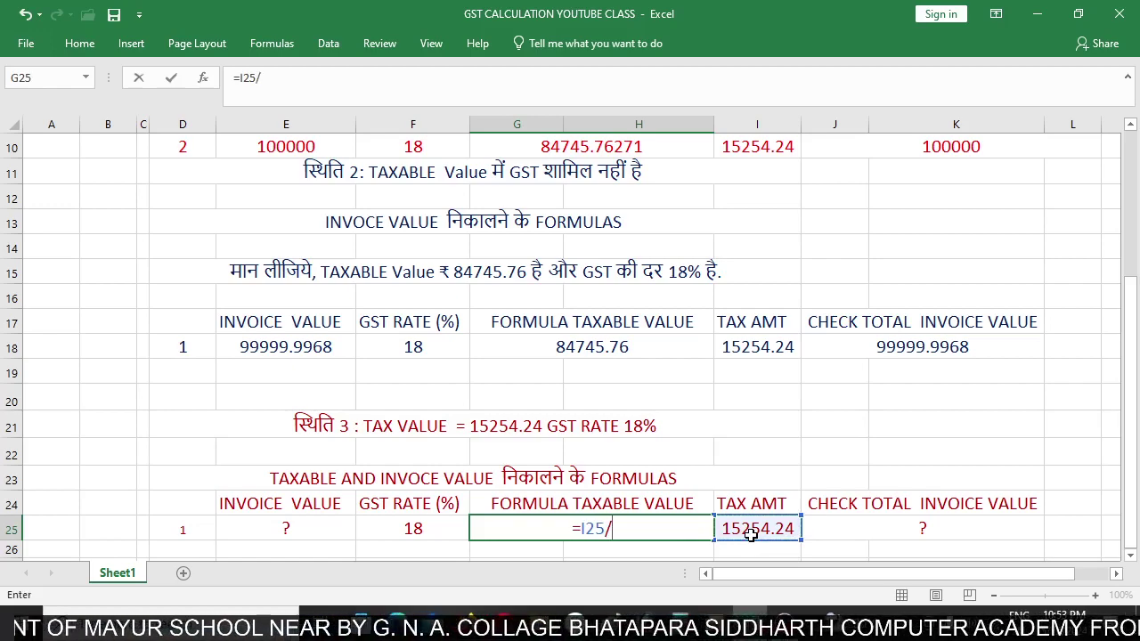
pyautogui.write('18')
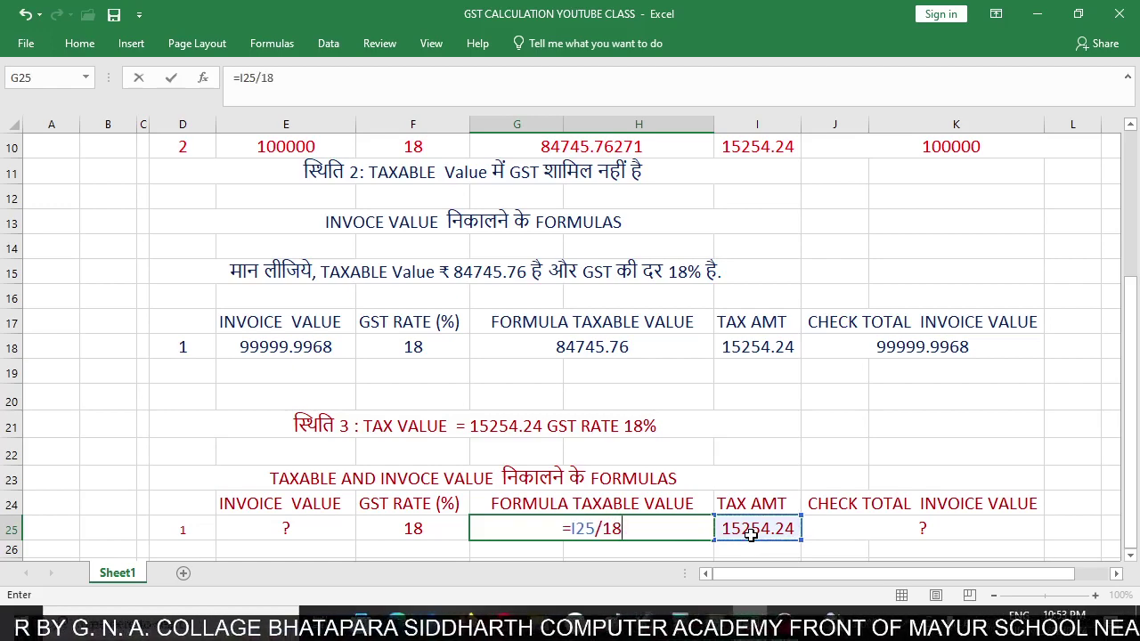
pyautogui.write('%')
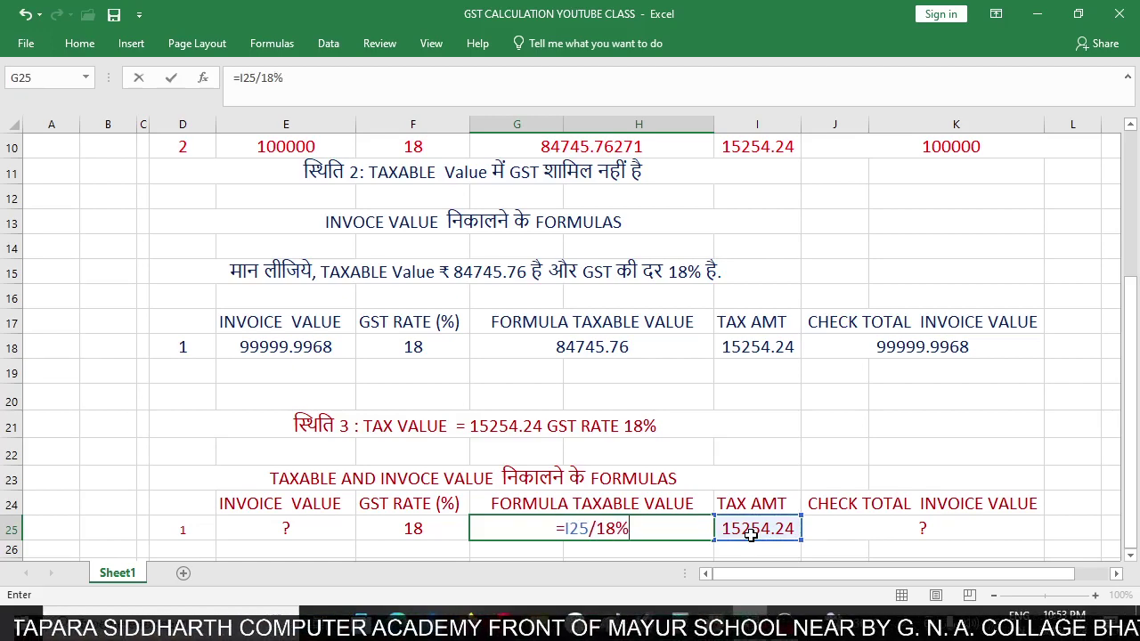
pyautogui.press('Return')
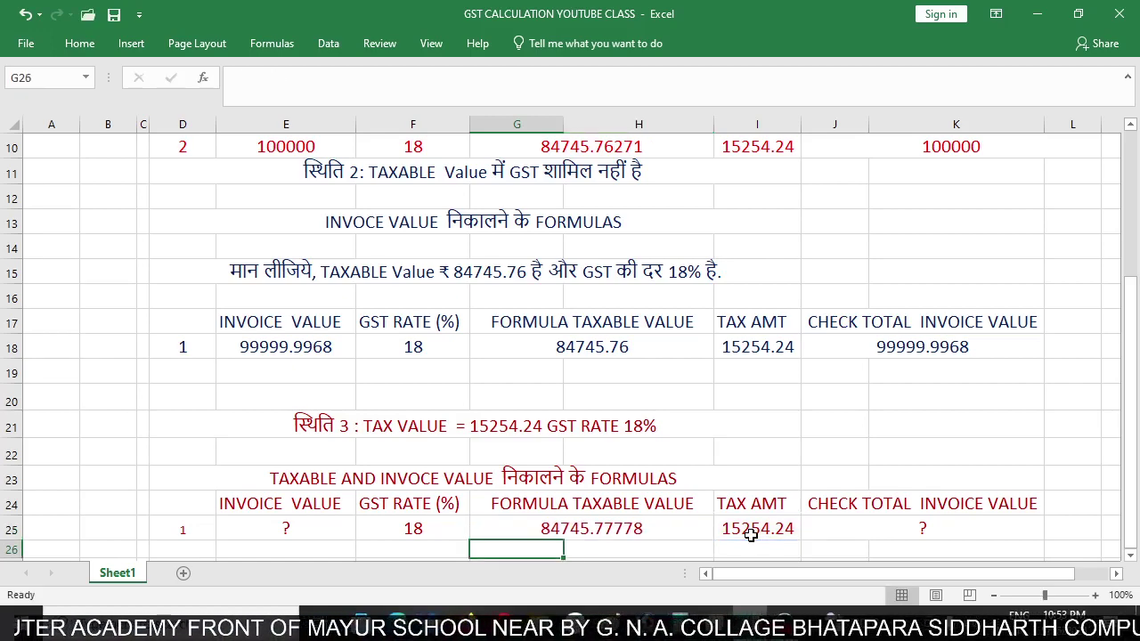
# - Calculate the tax-value case's invoice value in E25 with the formula =G25+I25
pyautogui.click(645, 529)
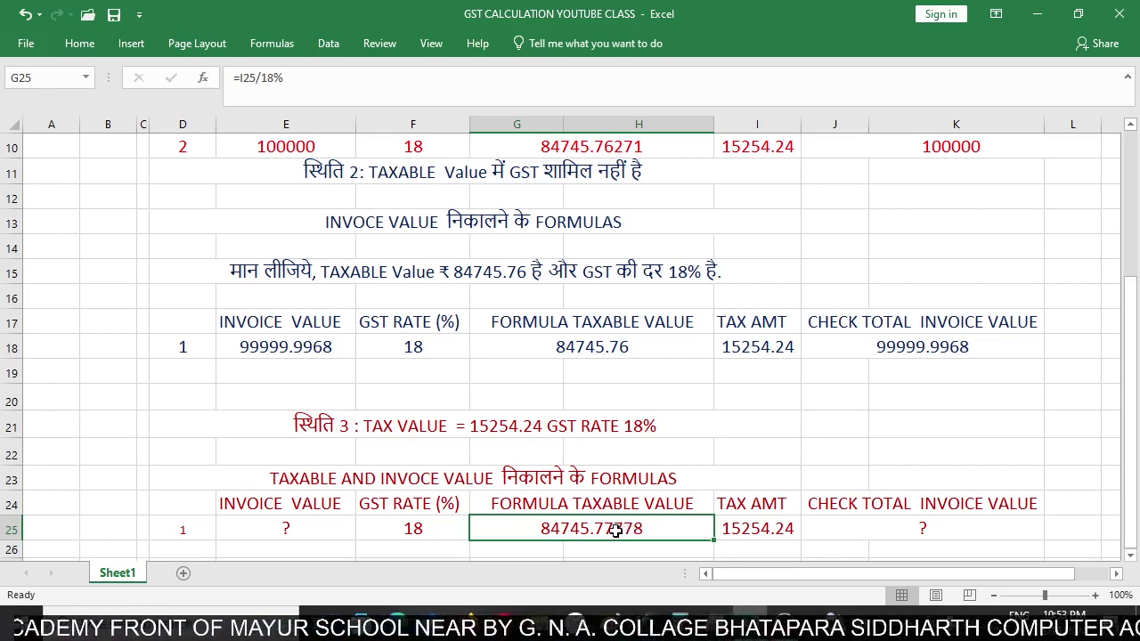
pyautogui.click(732, 531)
pyautogui.click(668, 532)
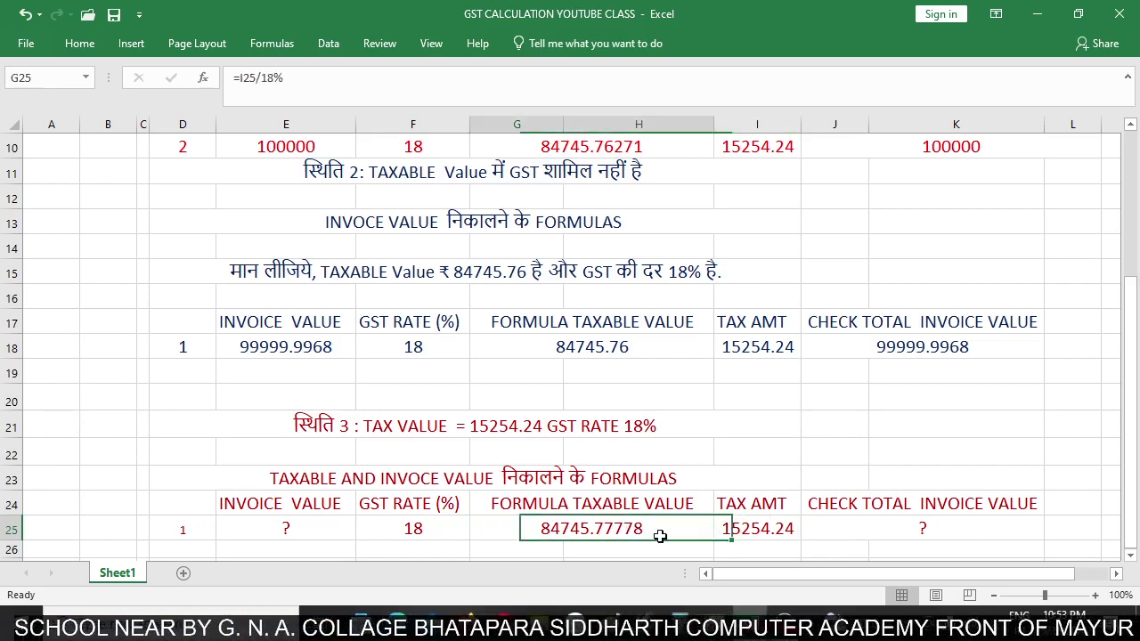
pyautogui.click(269, 530)
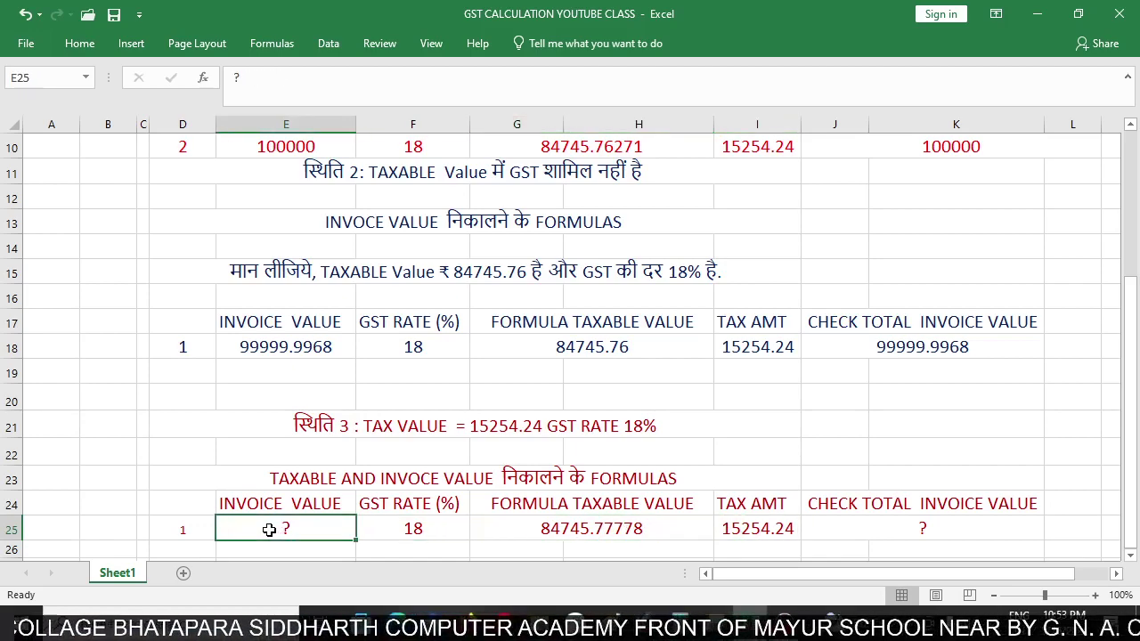
pyautogui.write('=')
pyautogui.click(527, 529)
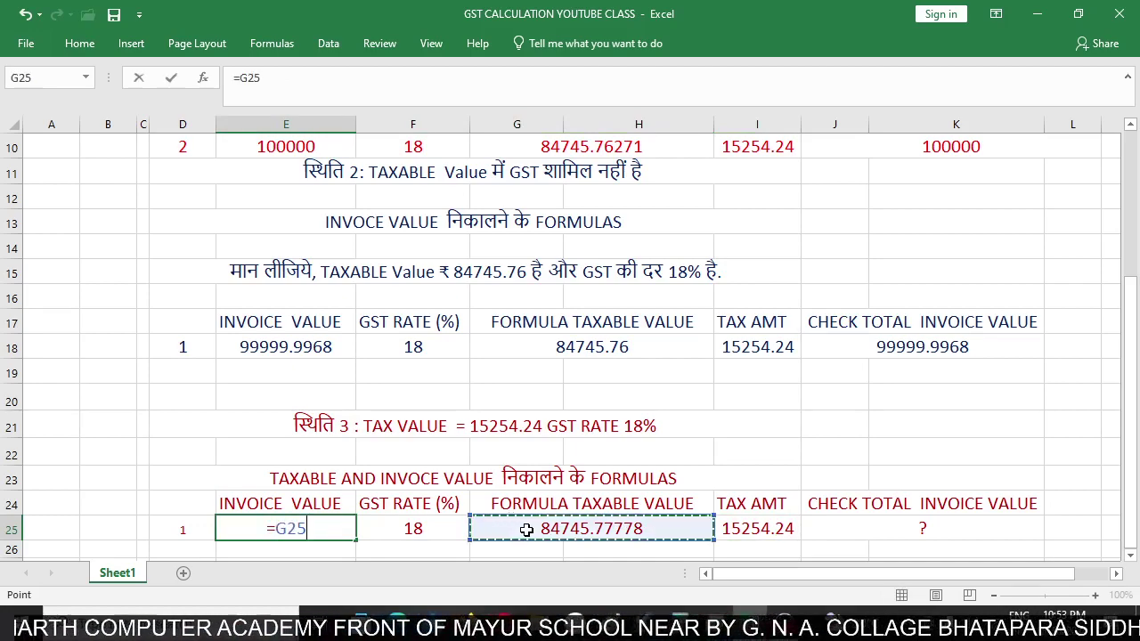
pyautogui.write('+')
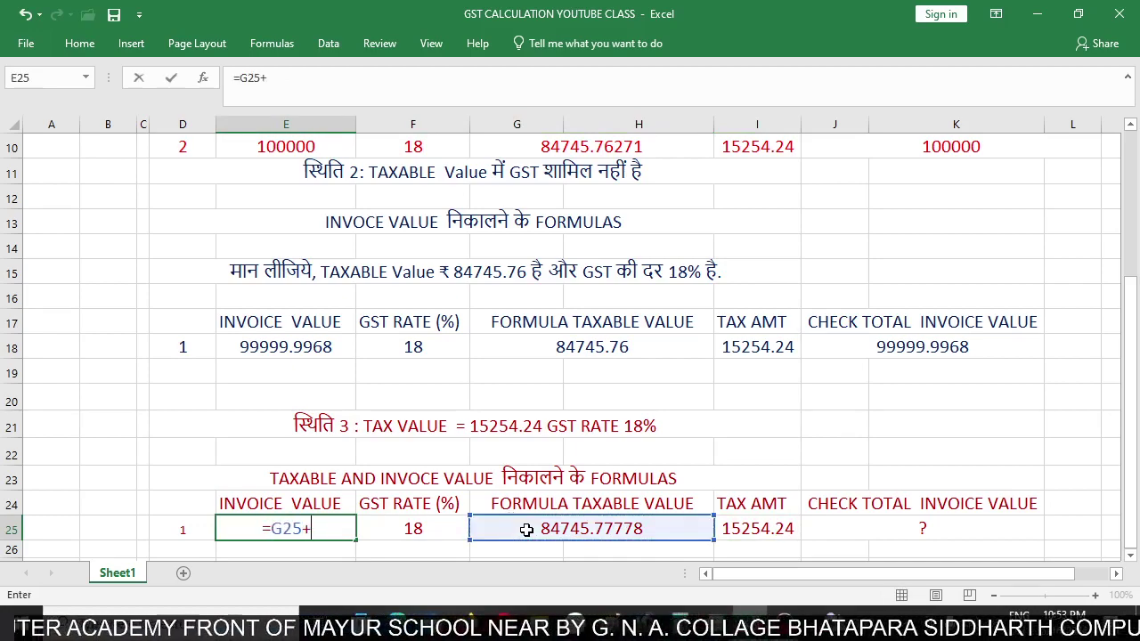
pyautogui.click(745, 528)
pyautogui.press('Return')
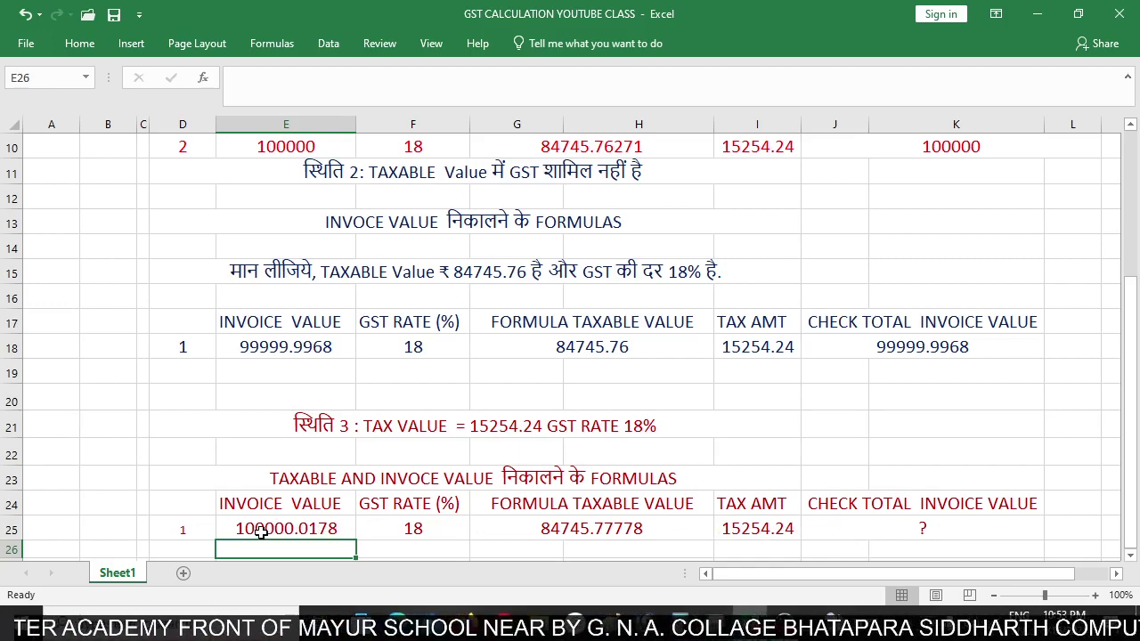
# - Add the taxable value and tax amount of row 25 in the check total cell J25 with the formula =G25+I25
pyautogui.click(882, 530)
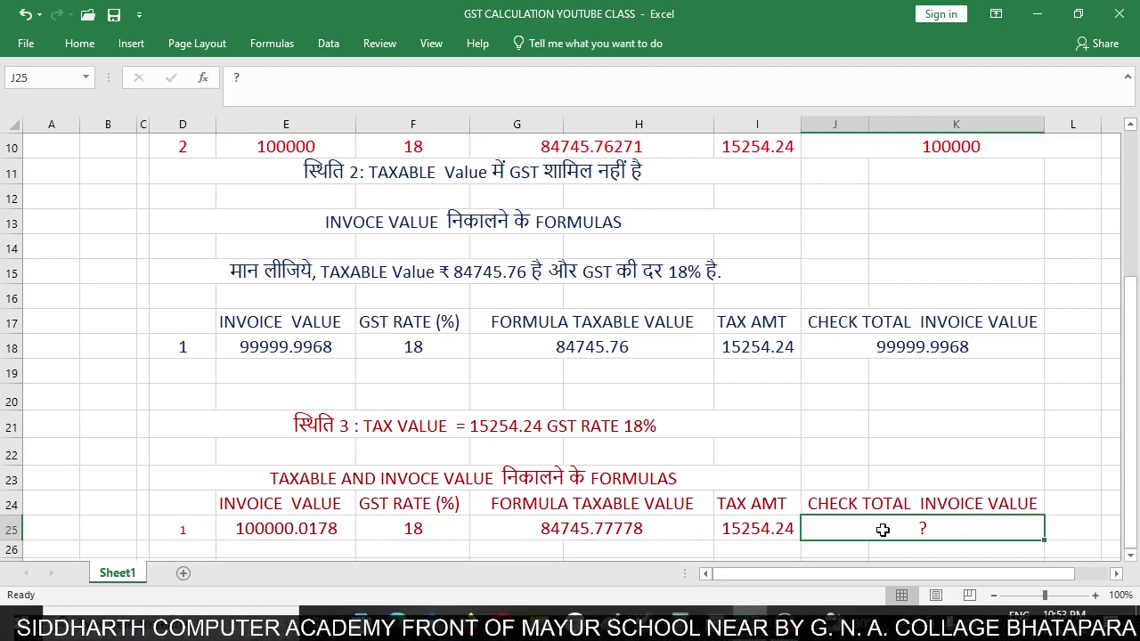
pyautogui.write('=')
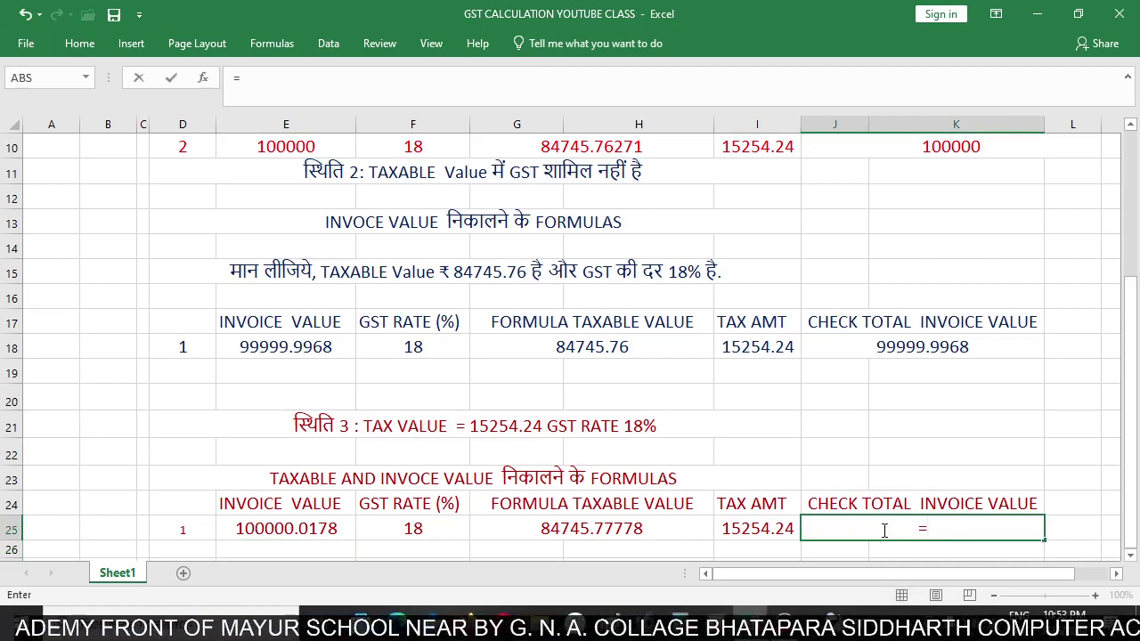
pyautogui.click(643, 533)
pyautogui.write('+')
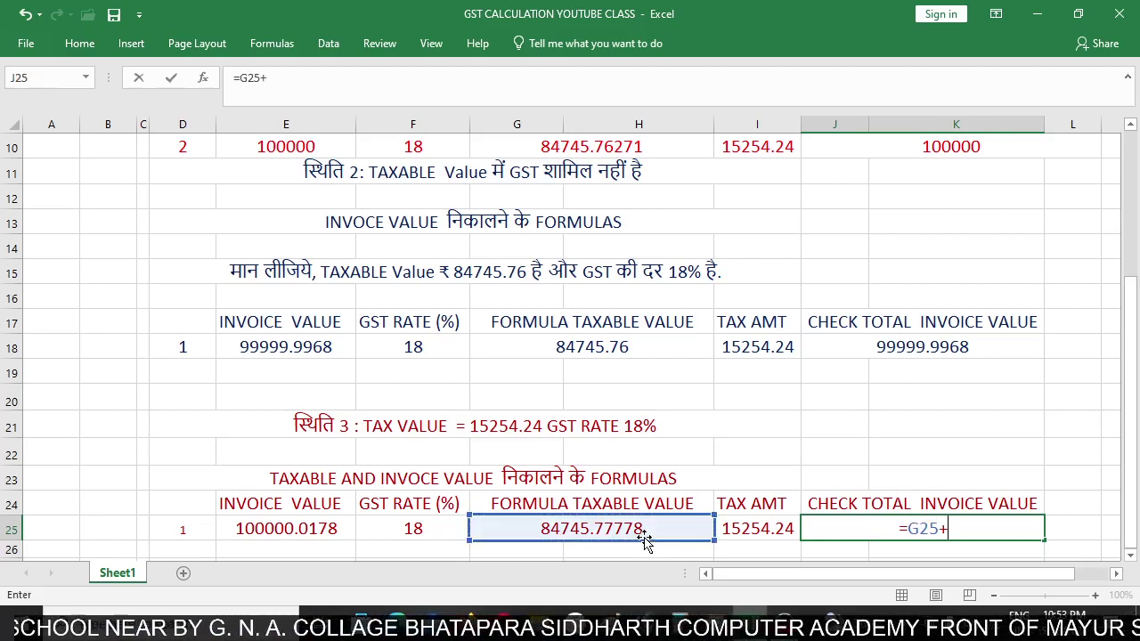
pyautogui.click(747, 530)
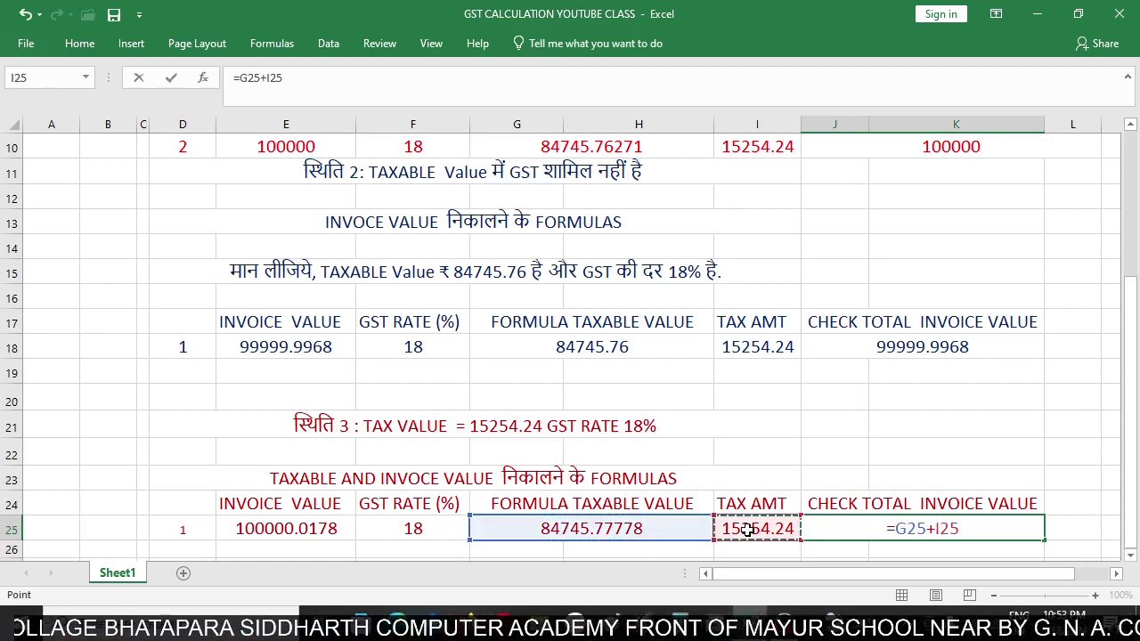
pyautogui.press('Return')
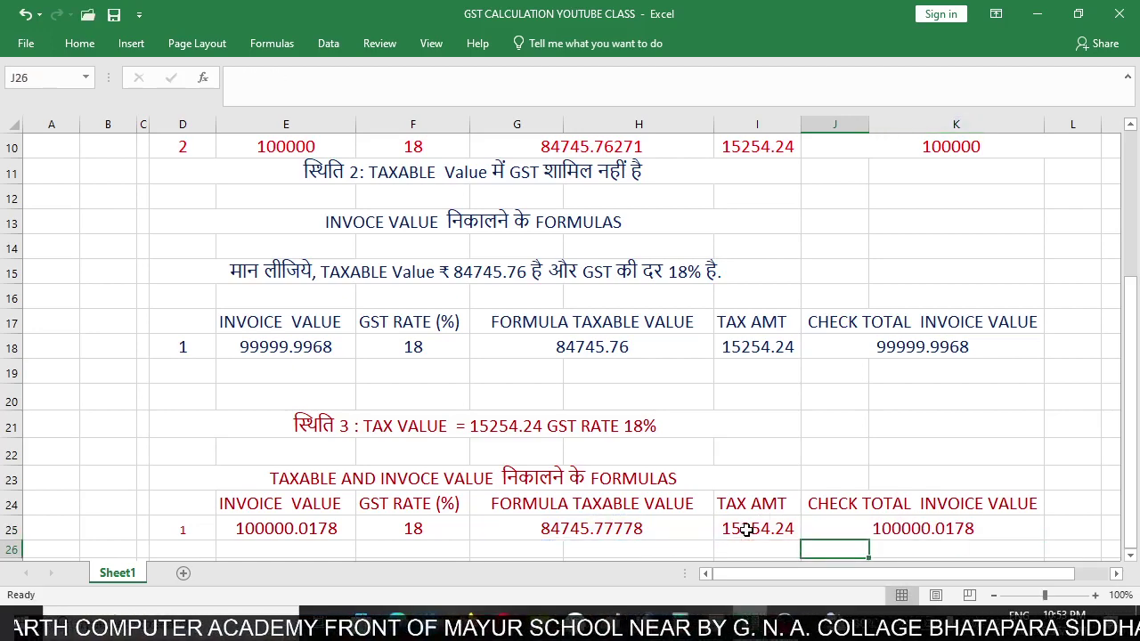
# - Compare the check total in J25 with the invoice value in E25 and review all three GST cases on the sheet
pyautogui.click(834, 530)
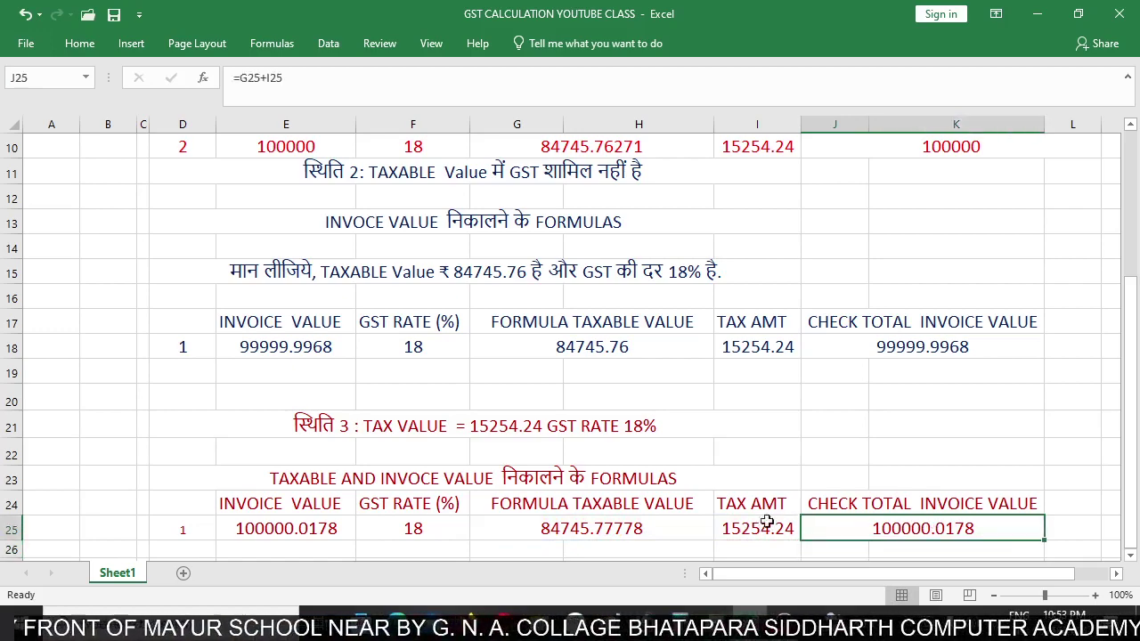
pyautogui.click(337, 527)
pyautogui.scroll(-1, 629, 507)
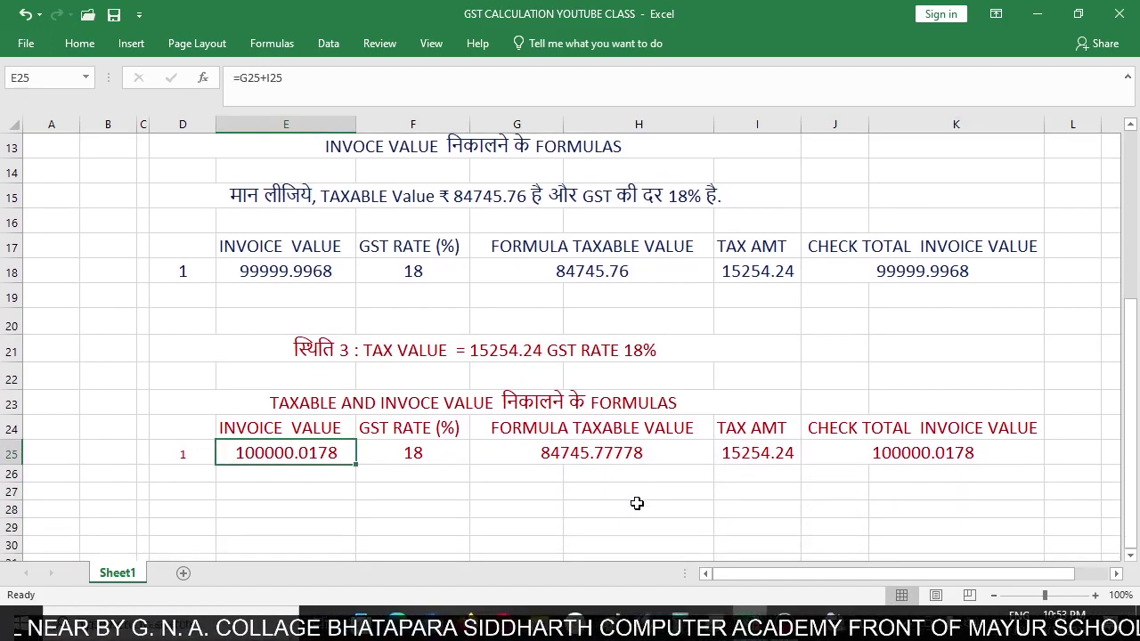
pyautogui.scroll(1, 636, 501)
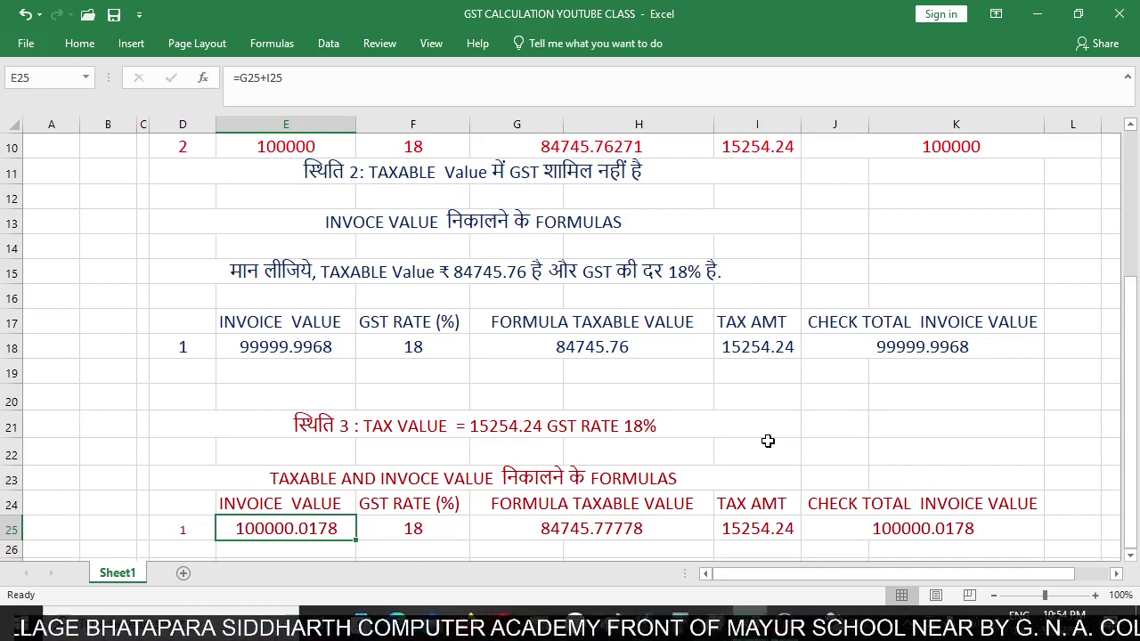
pyautogui.scroll(3, 804, 484)
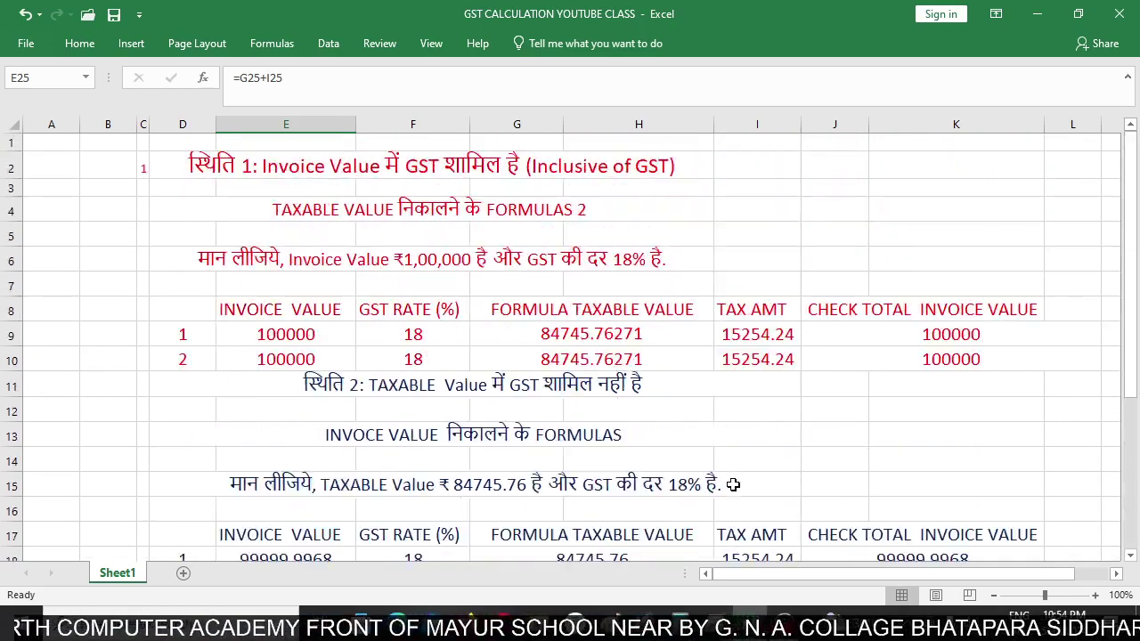
pyautogui.scroll(-4, 661, 372)
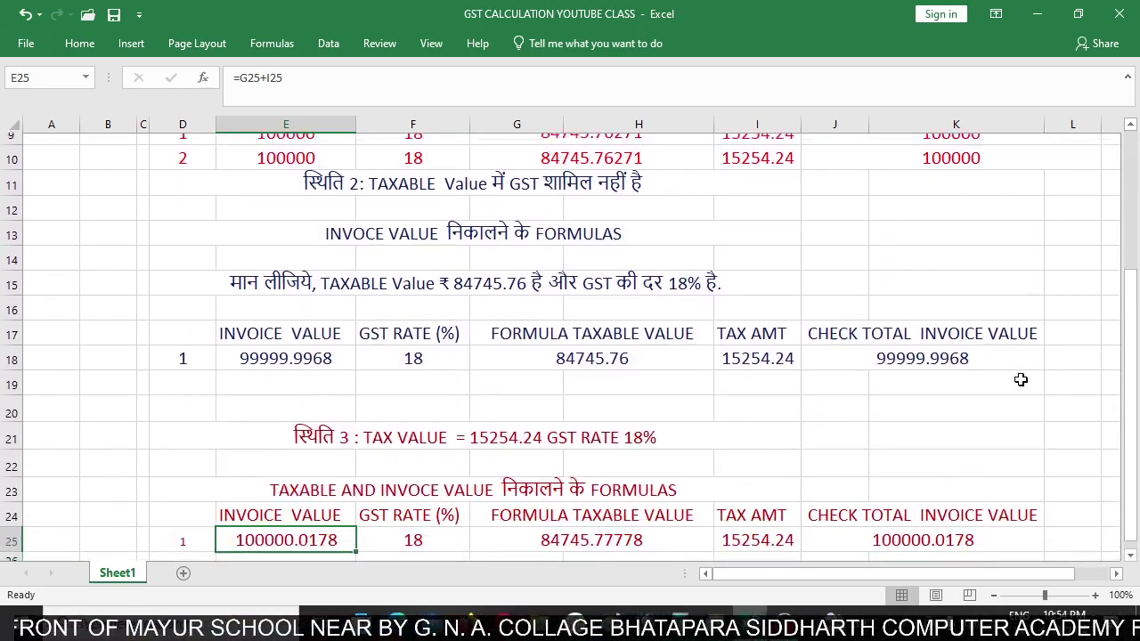
pyautogui.scroll(4, 1019, 415)
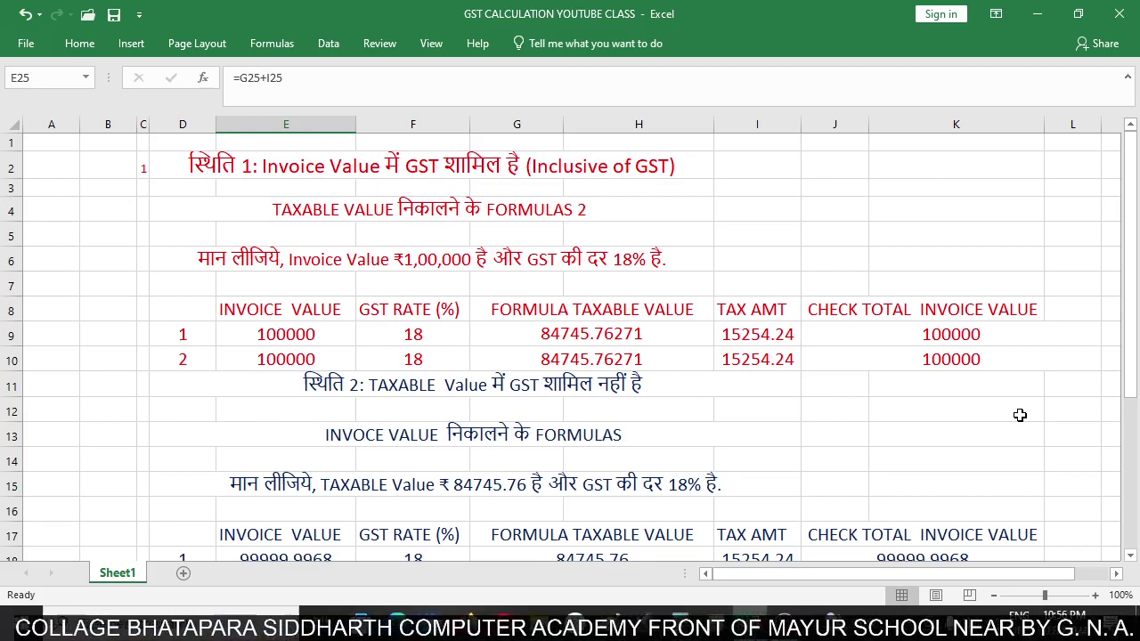
pyautogui.hotkey('alt', 'Tab')
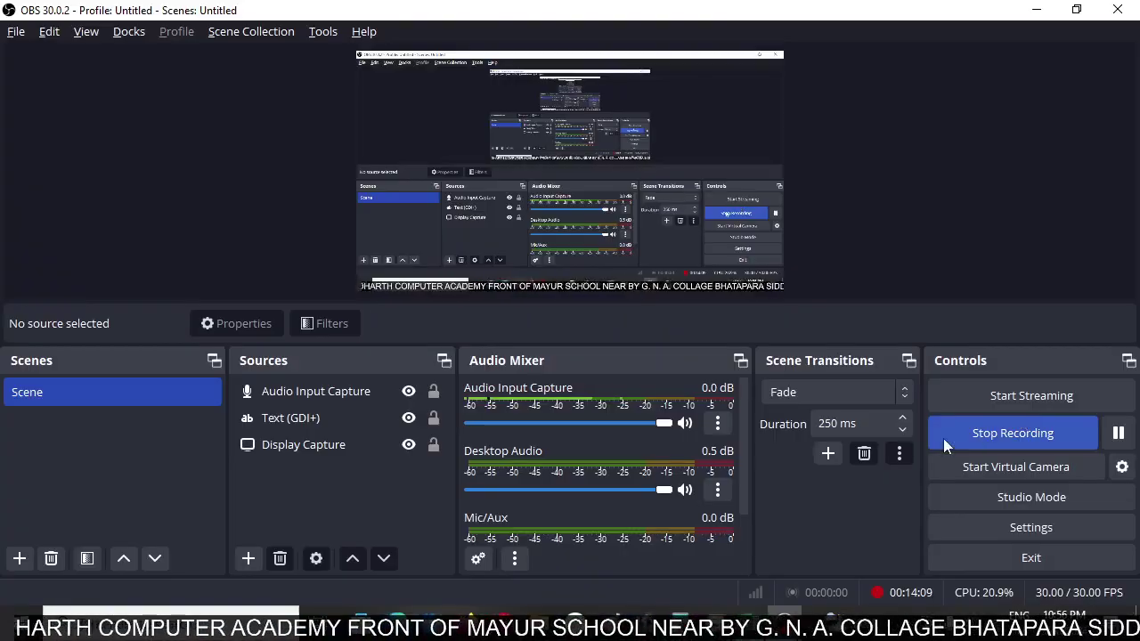